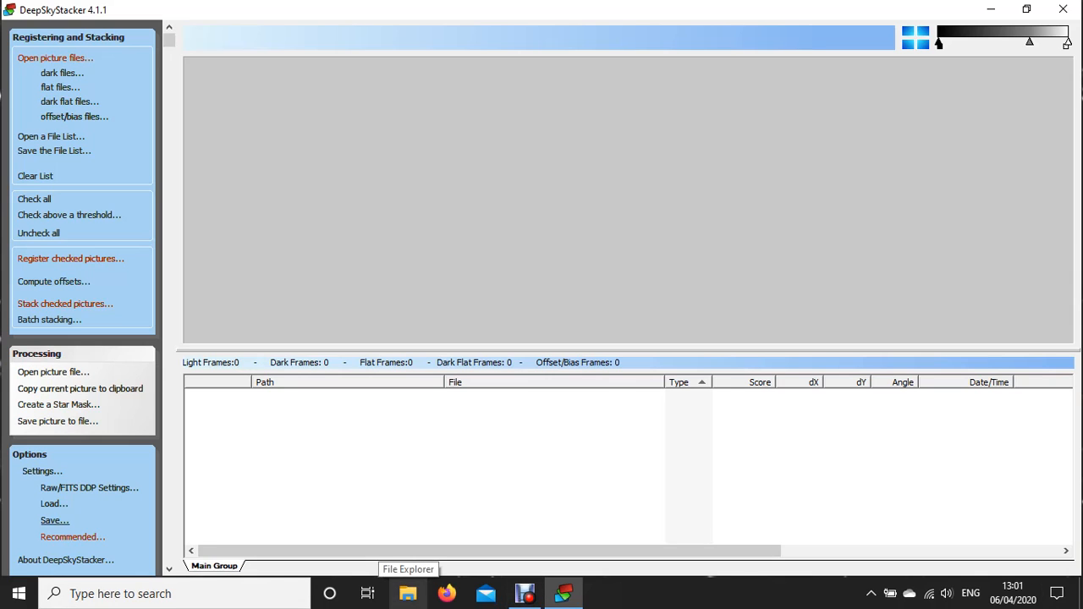
In the Raw/FITS development settings, set the camera for FITS files to Generic RGGB and accept the settings.
click(89, 488)
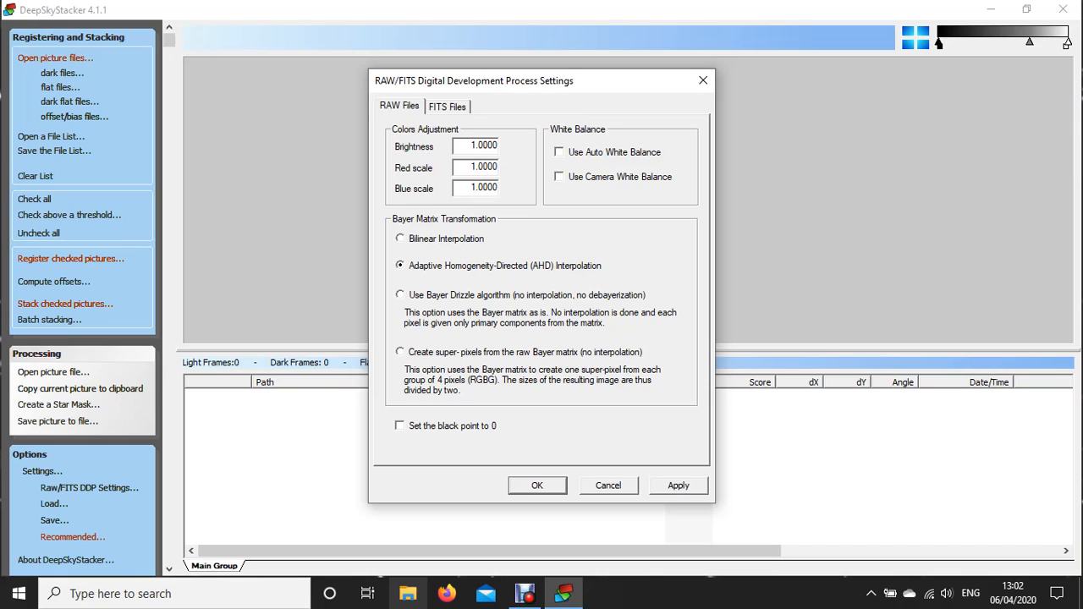
click(447, 107)
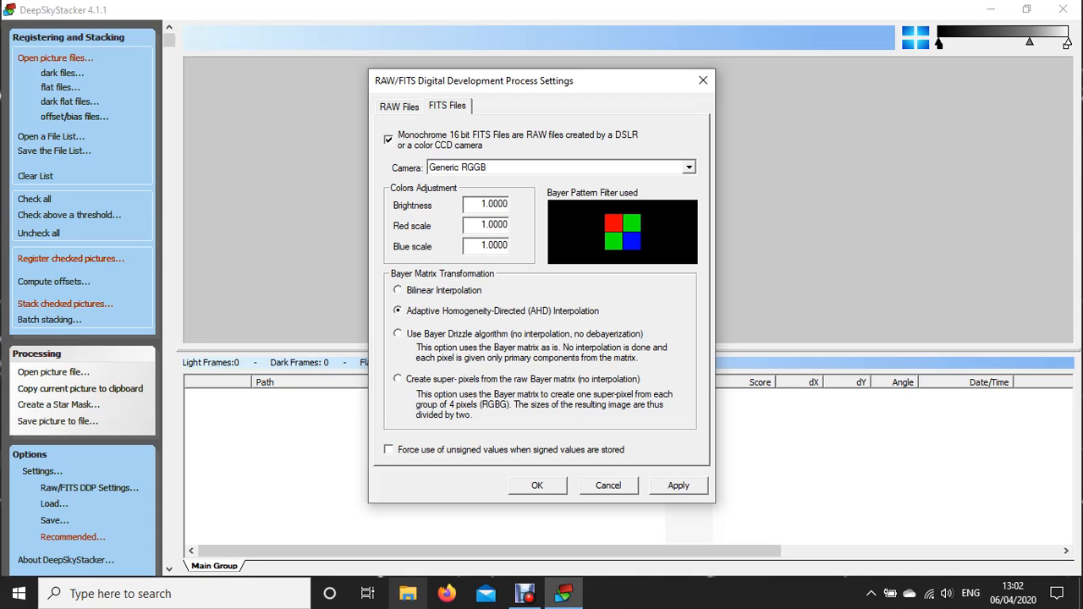
click(690, 167)
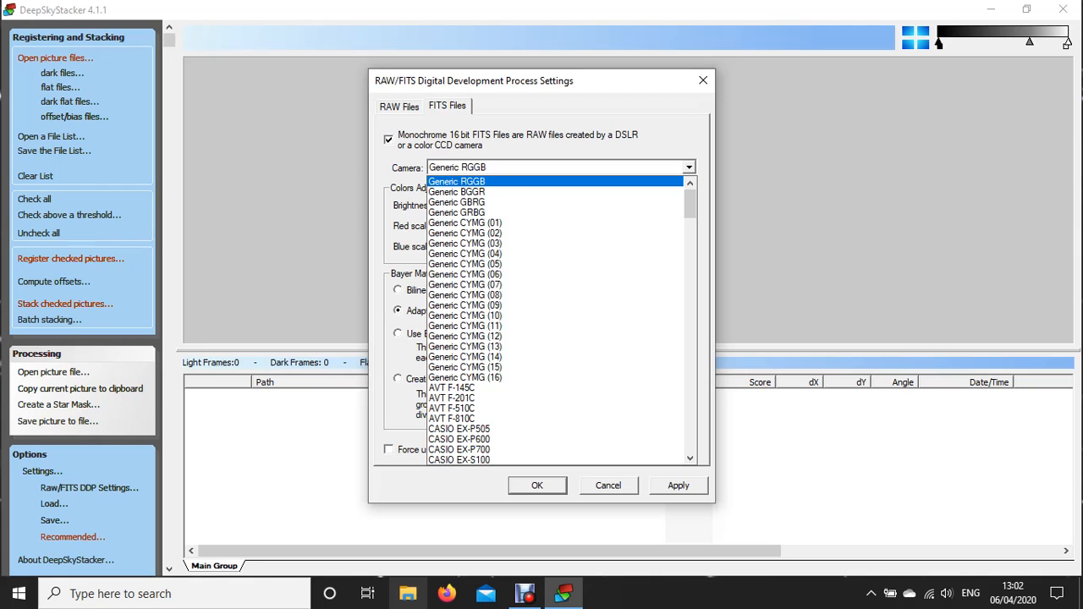
click(457, 181)
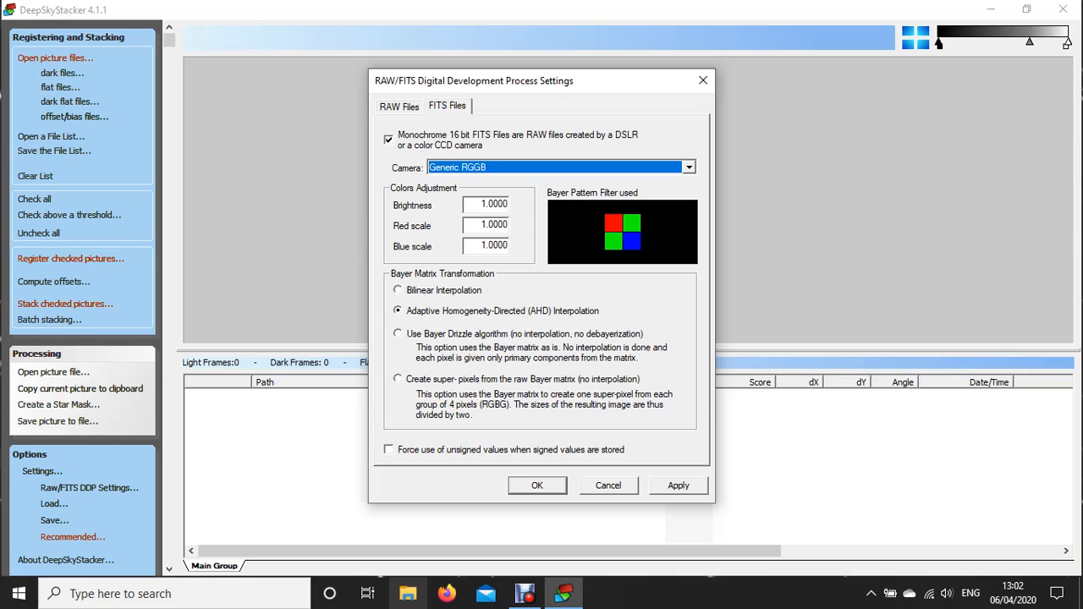
click(537, 486)
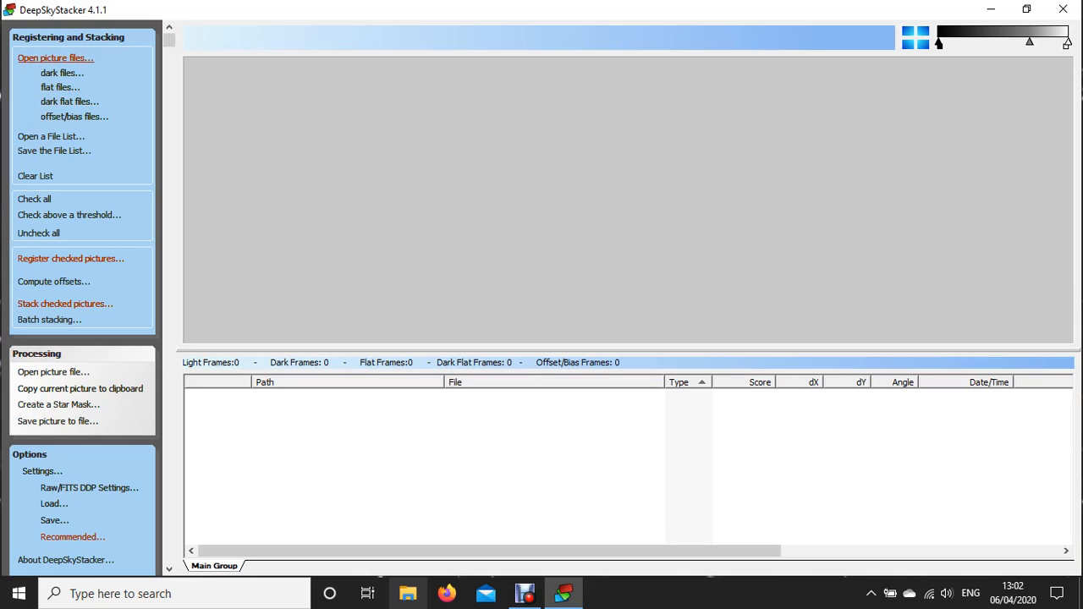
Load all the L_2018-11-01 FITS files from the 011118 folder, 18-48-12 through 21-14-14, as light frames.
click(55, 58)
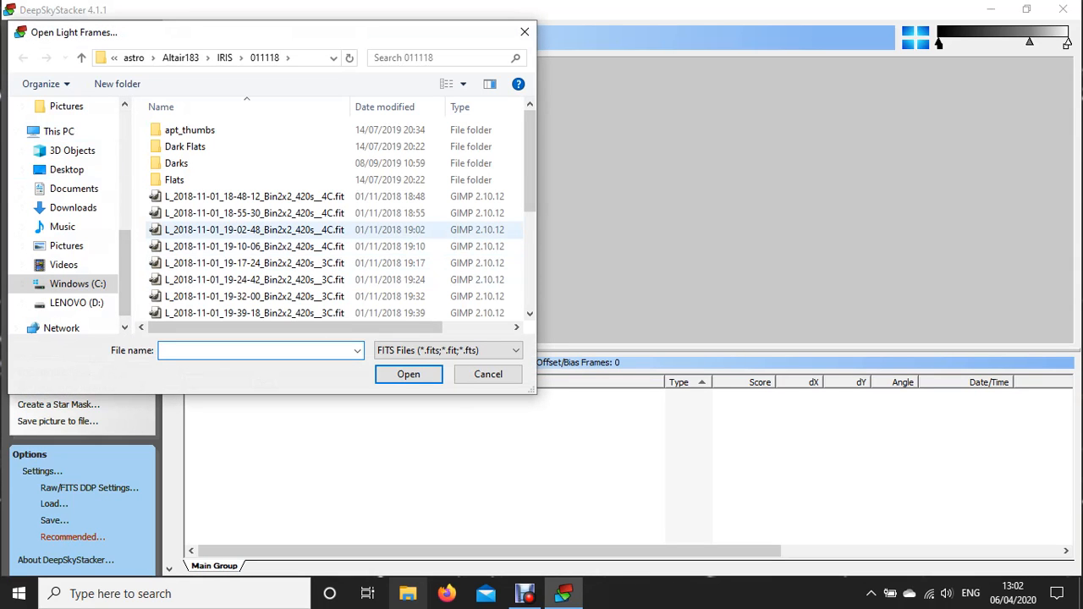
click(254, 197)
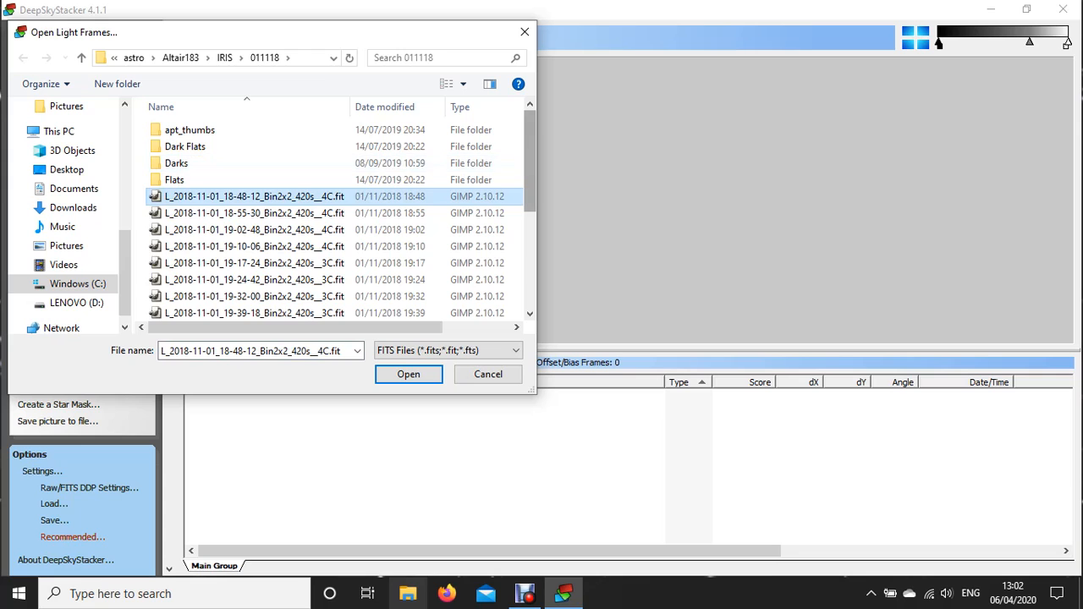
scroll(334, 220, down, 4)
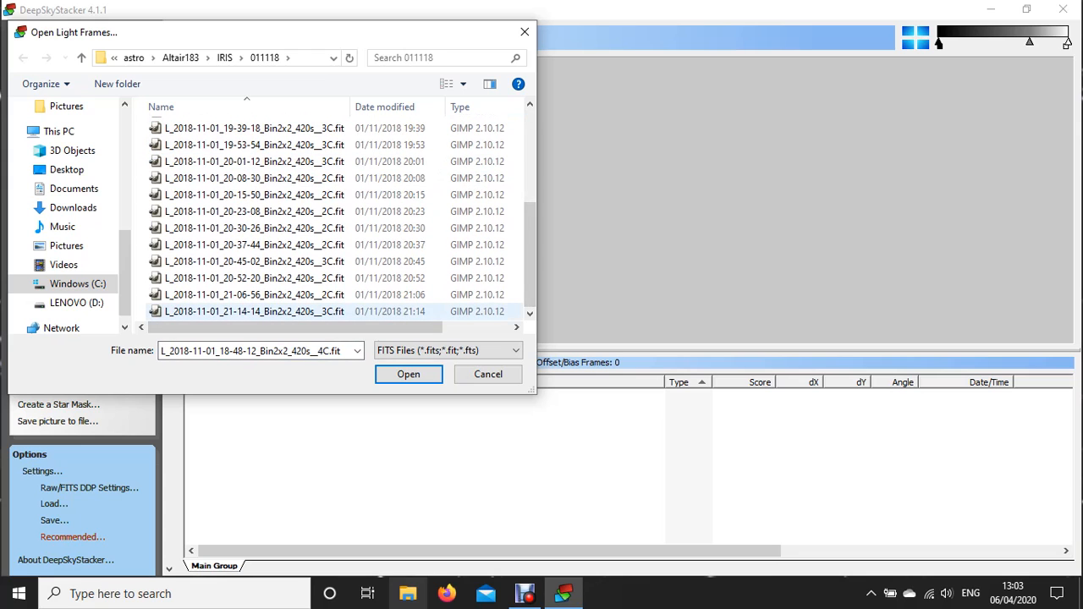
shift+click(380, 311)
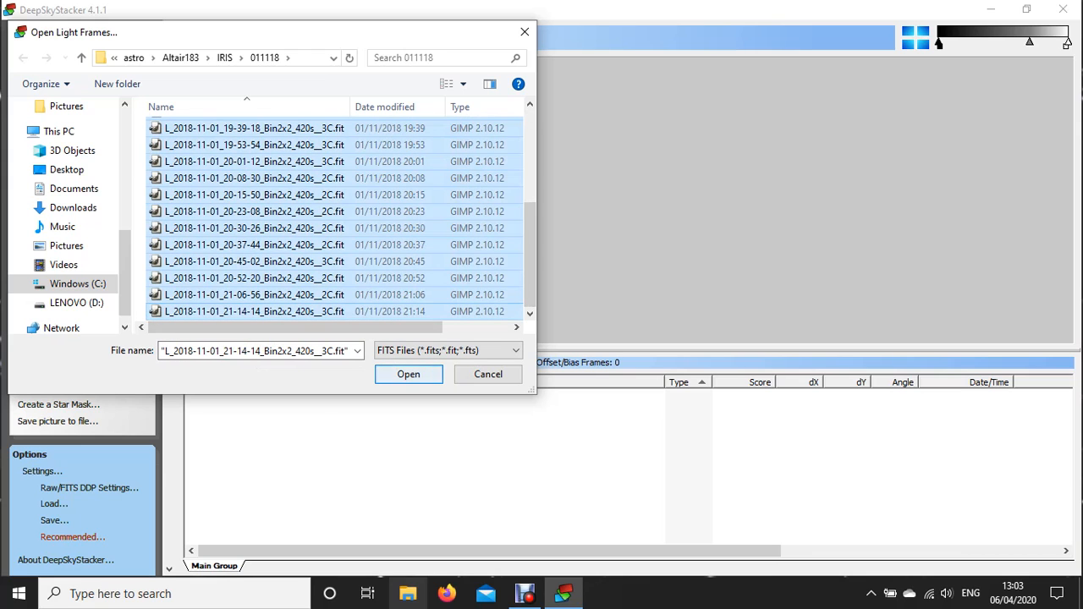
key(Return)
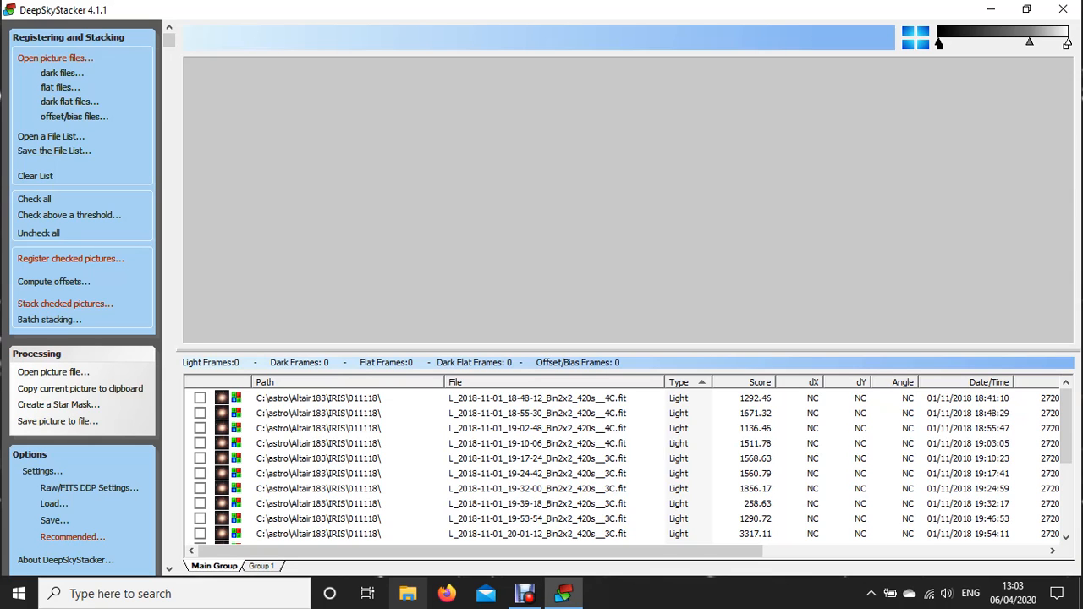
Load the D_2018-11-01 files from the 4deg folder, 21-50-09 through 22-54-07, as dark frames, excluding the MasterDark files.
click(62, 73)
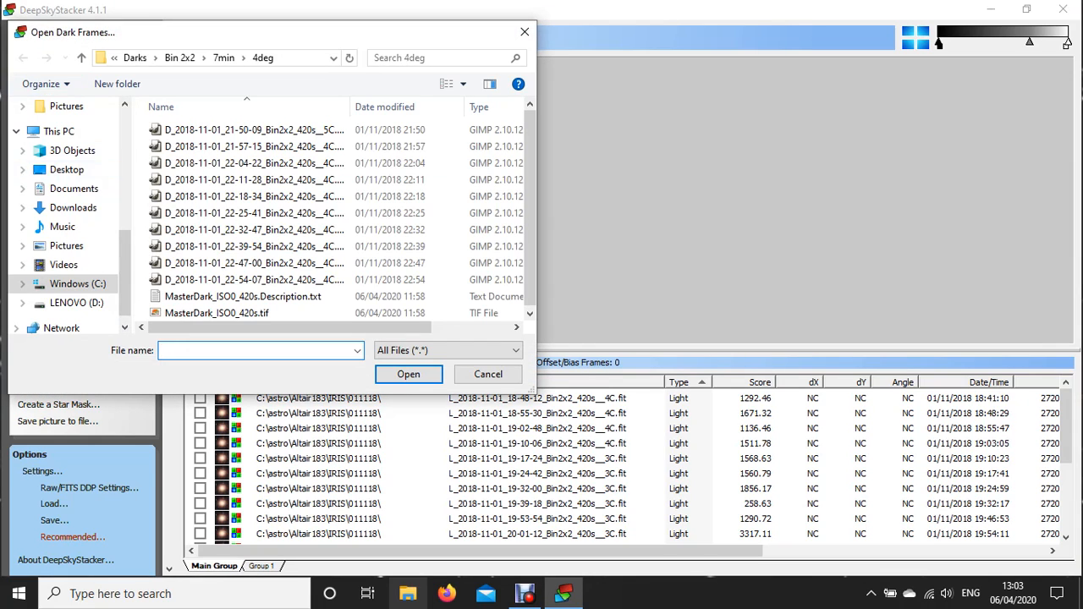
click(245, 130)
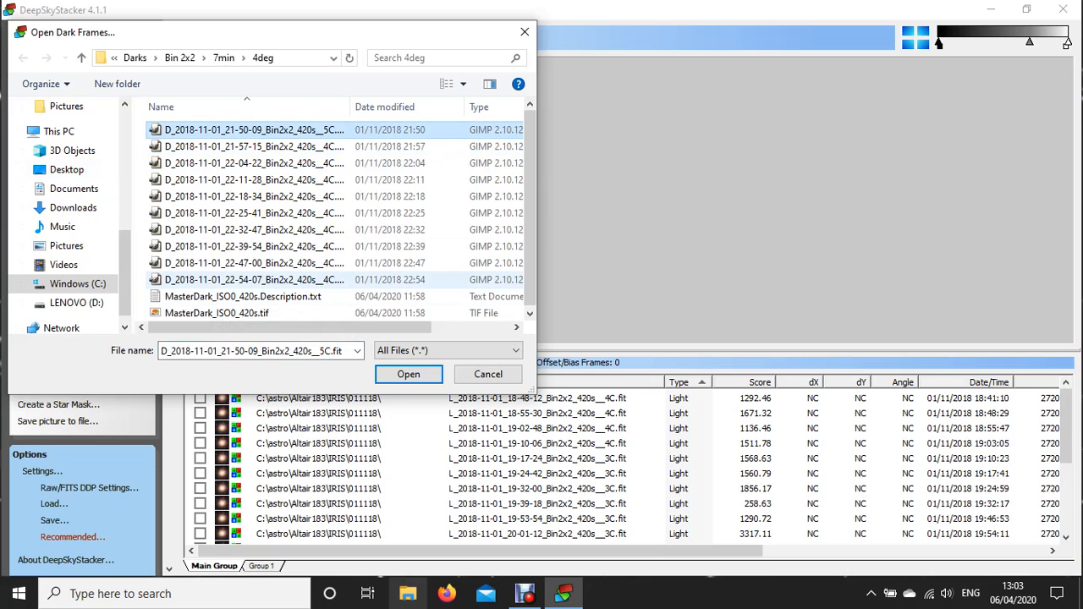
shift+click(228, 277)
click(408, 374)
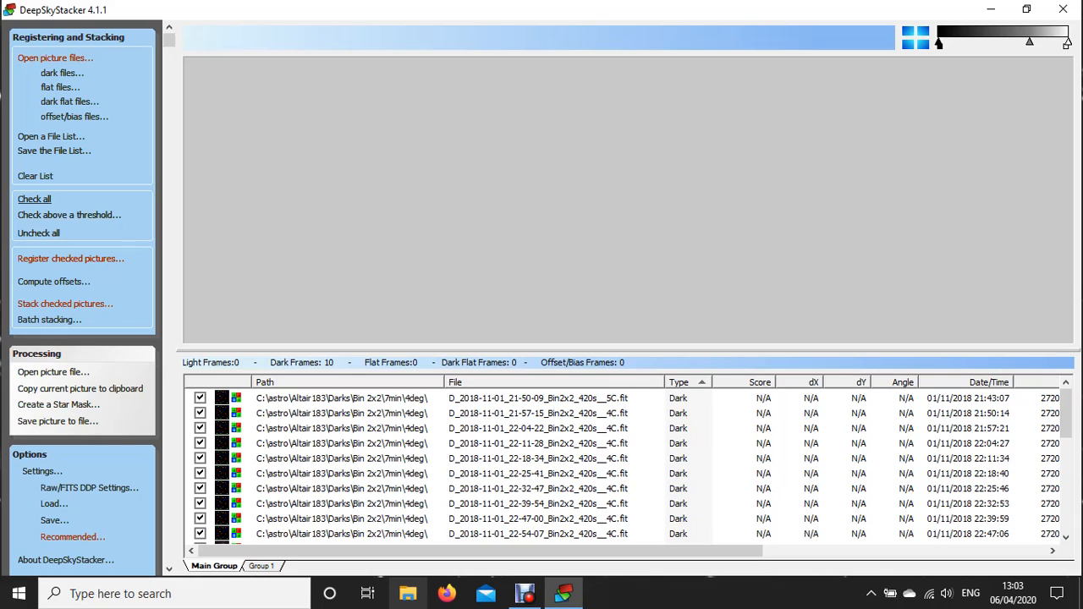
Check all the loaded frames for stacking and look through the file list.
click(34, 199)
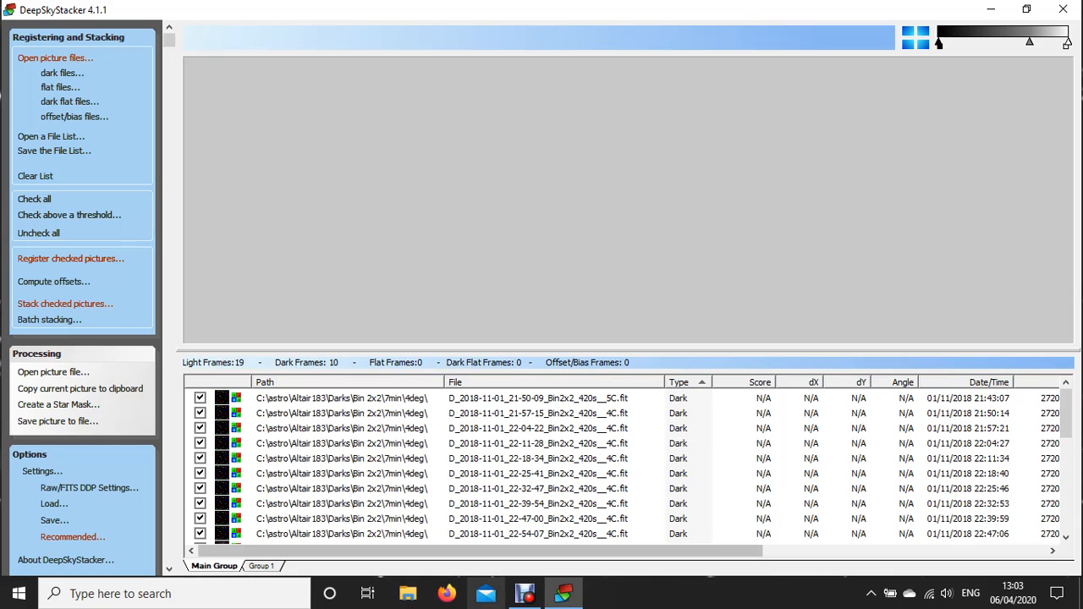
scroll(542, 473, down, 2)
scroll(542, 474, down, 3)
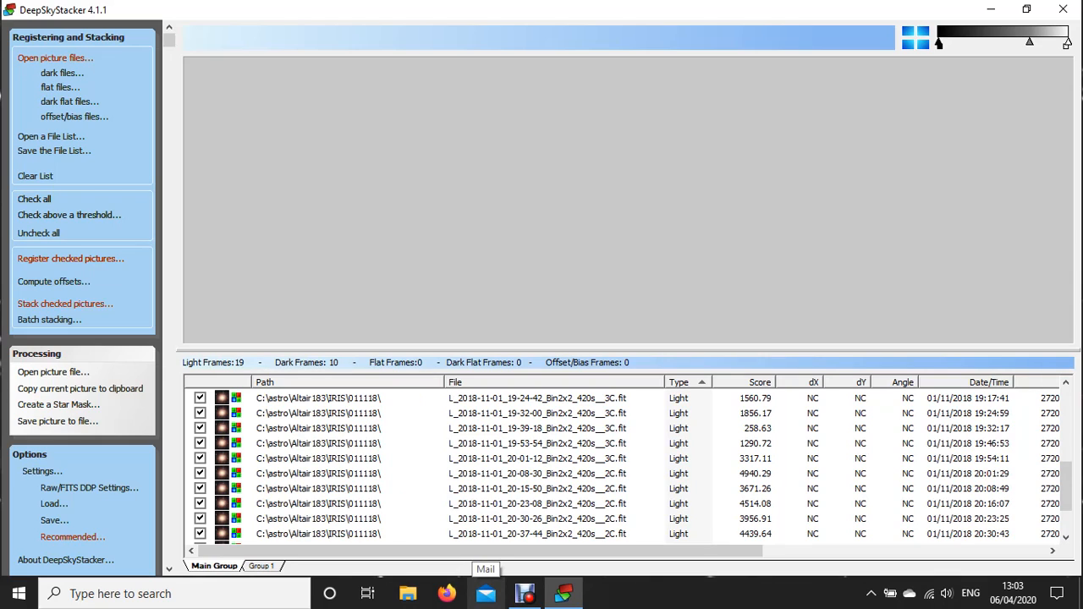
scroll(626, 465, down, 1)
scroll(626, 465, up, 6)
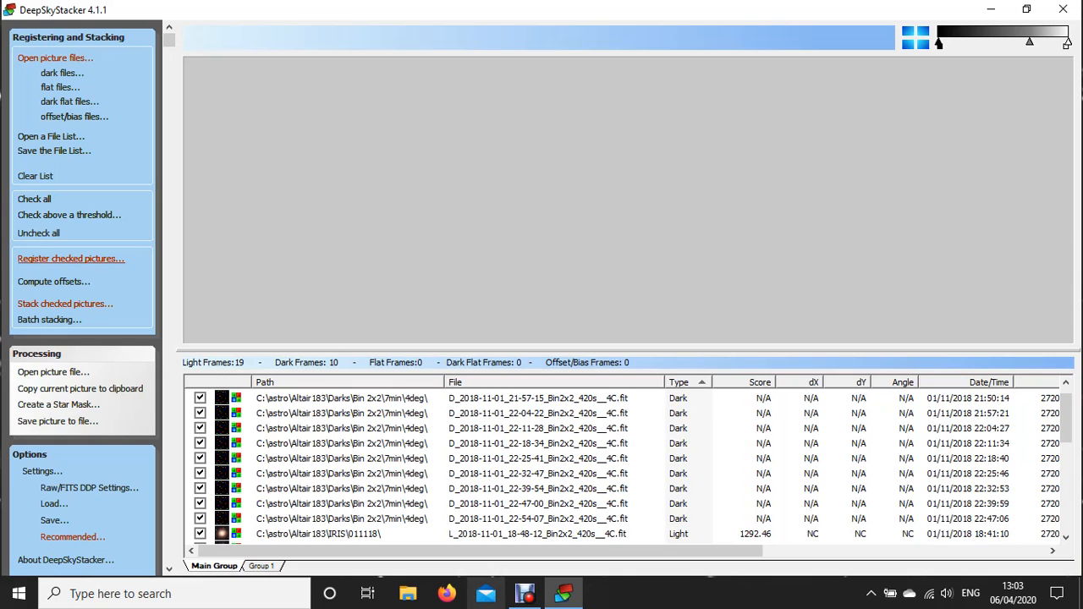
Compute the number of detected stars in the advanced registration settings, and close the settings without registering.
click(70, 258)
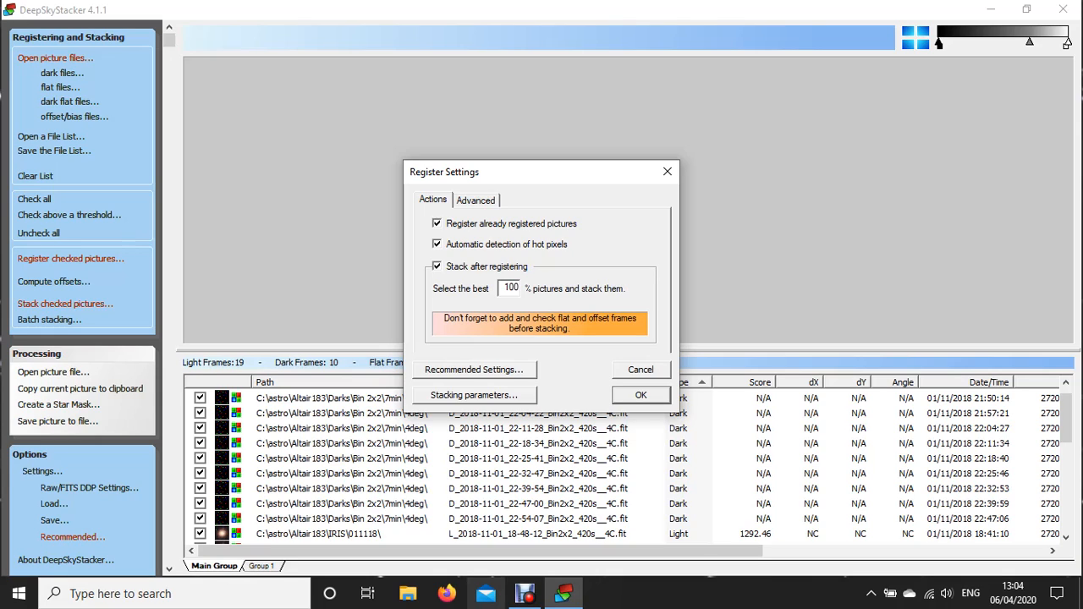
click(476, 200)
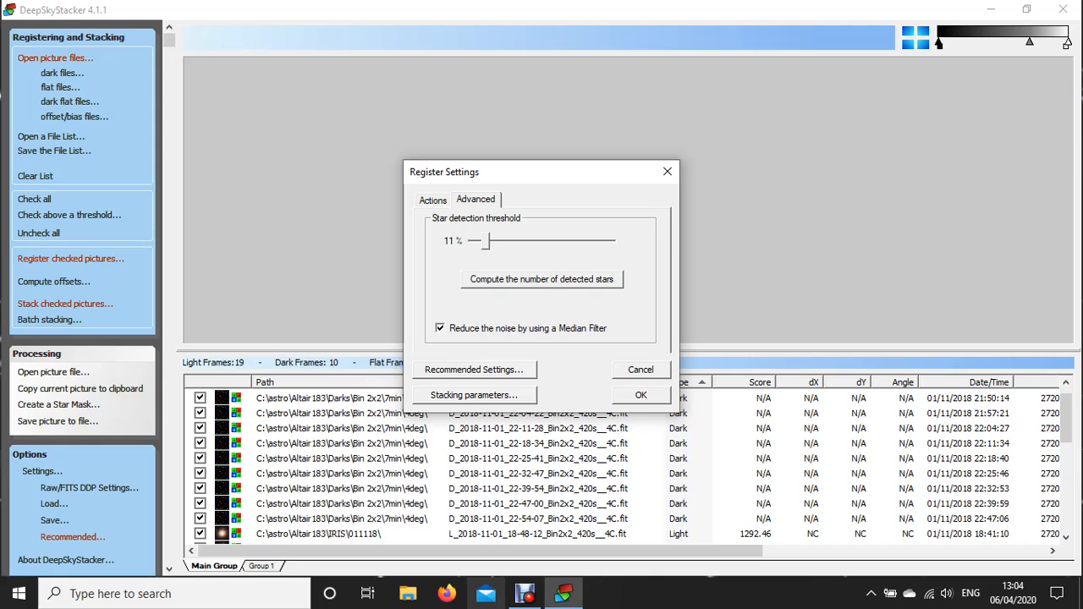
click(542, 279)
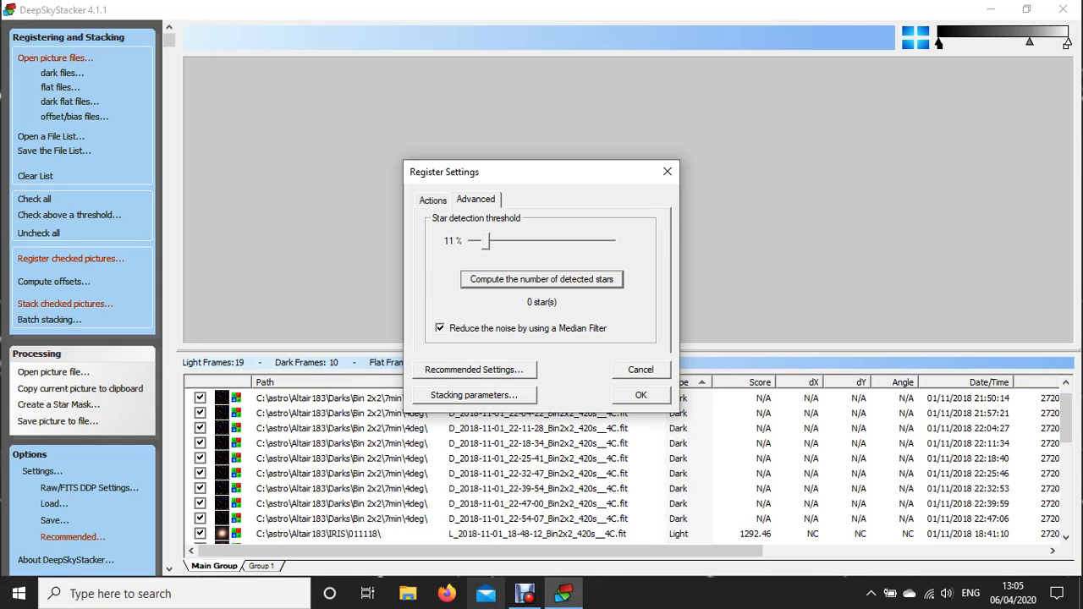
click(667, 171)
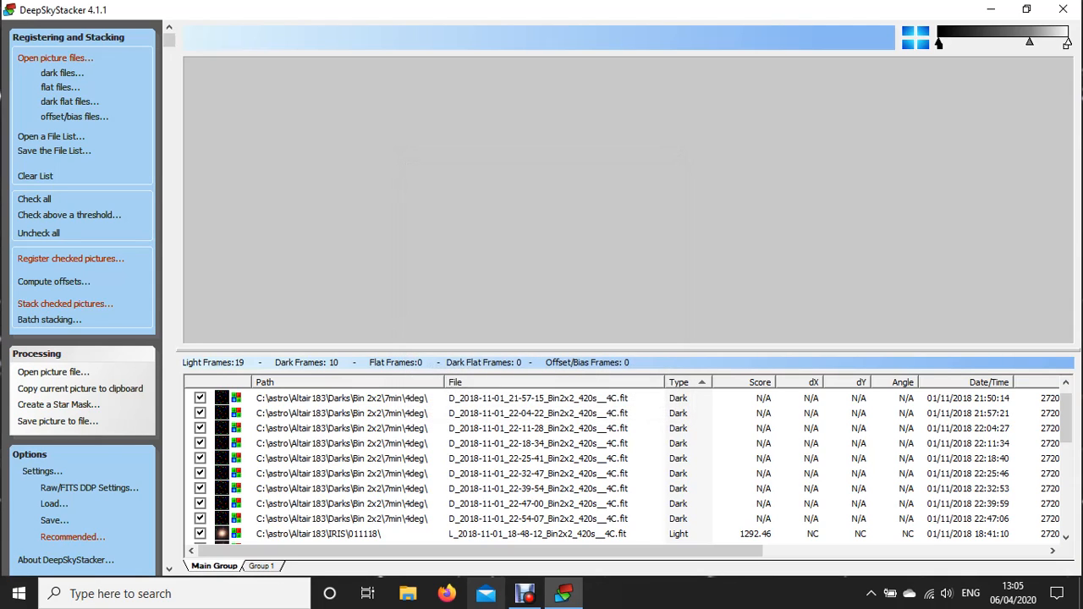
Preview the light frame L_2018-11-01_18-48-12 and set the FITS files' brightness to 6.
scroll(626, 465, down, 2)
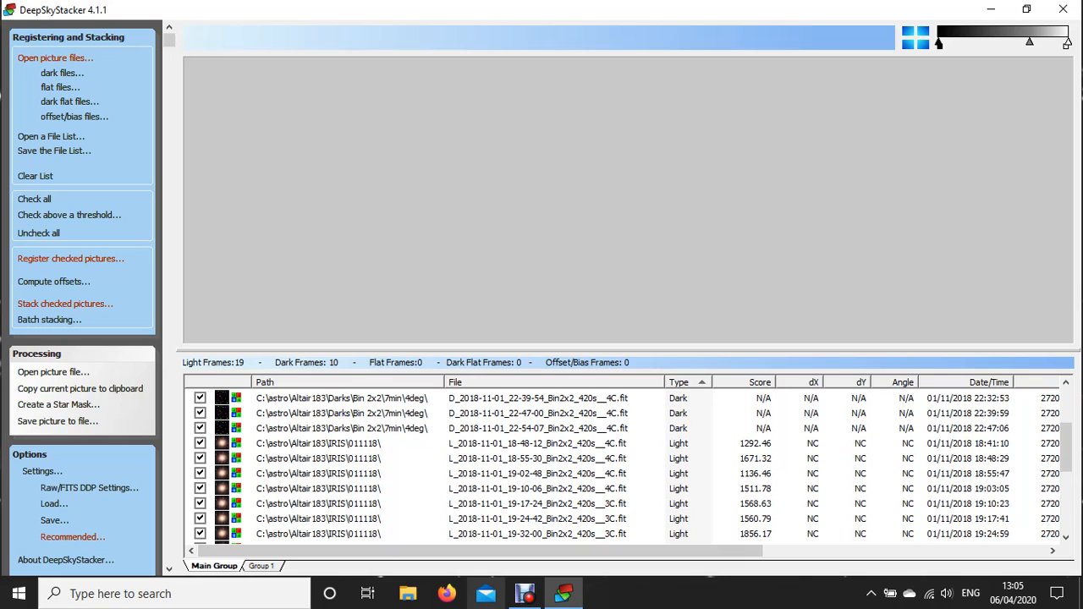
click(538, 443)
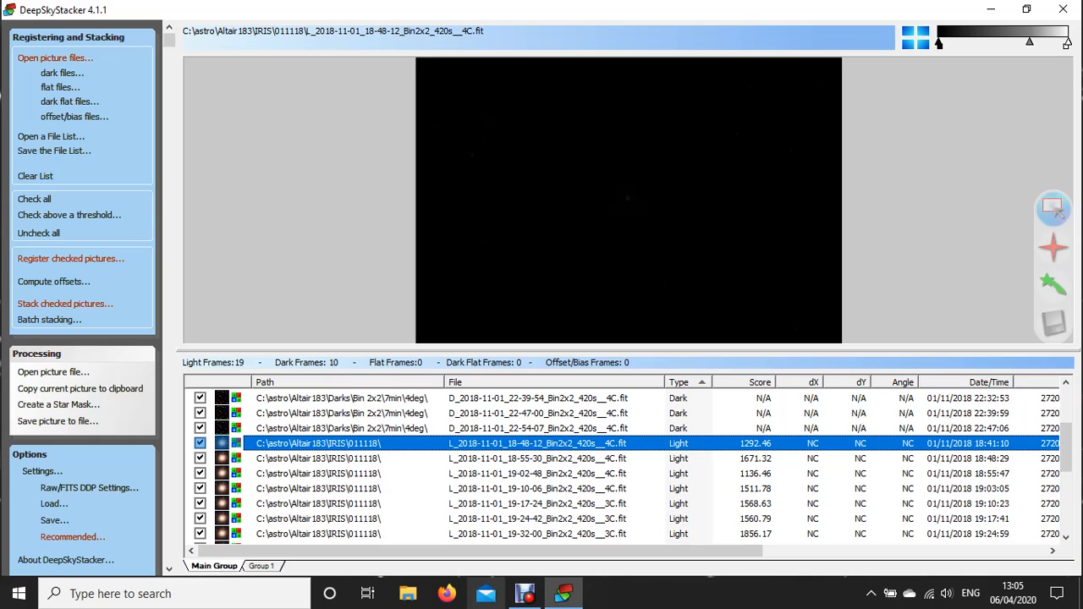
click(89, 489)
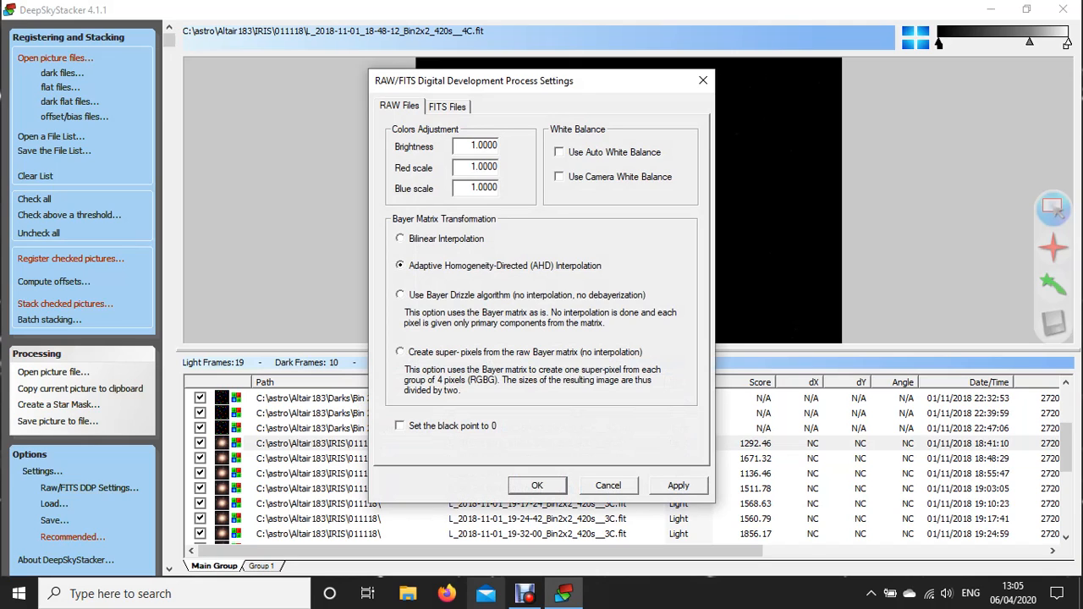
click(446, 107)
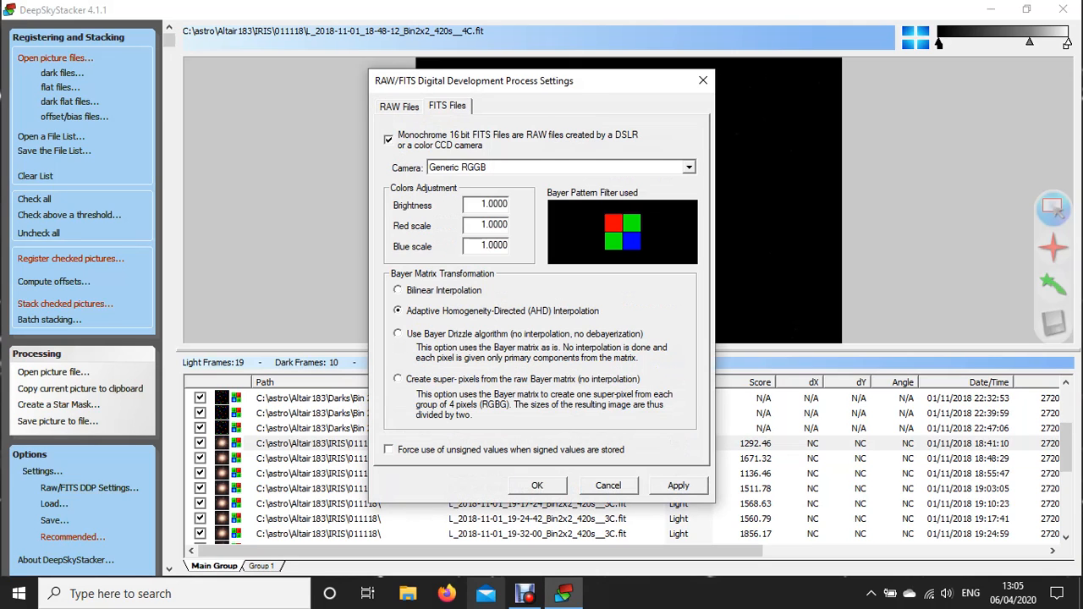
click(484, 204)
text(6)
key(Return)
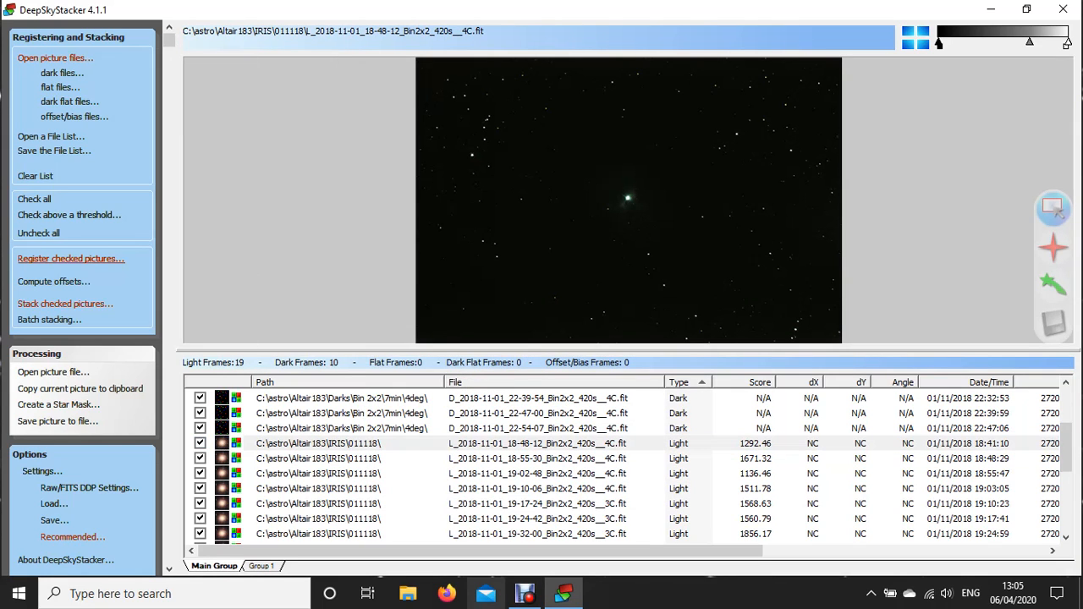
Reopen the advanced registration settings and compute the number of detected stars with the current detection threshold.
click(71, 258)
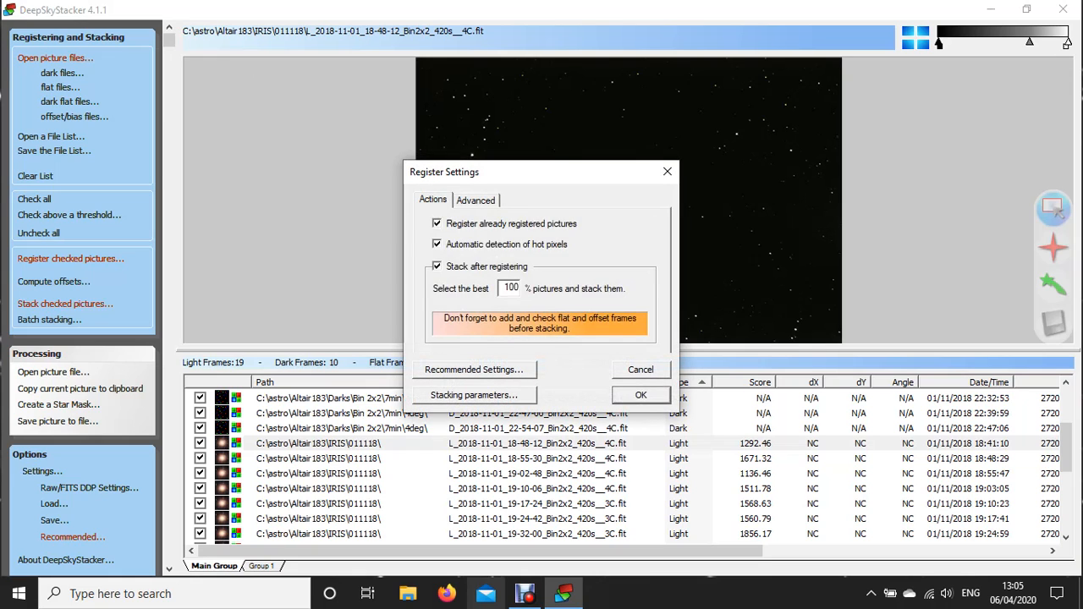
click(476, 199)
click(542, 279)
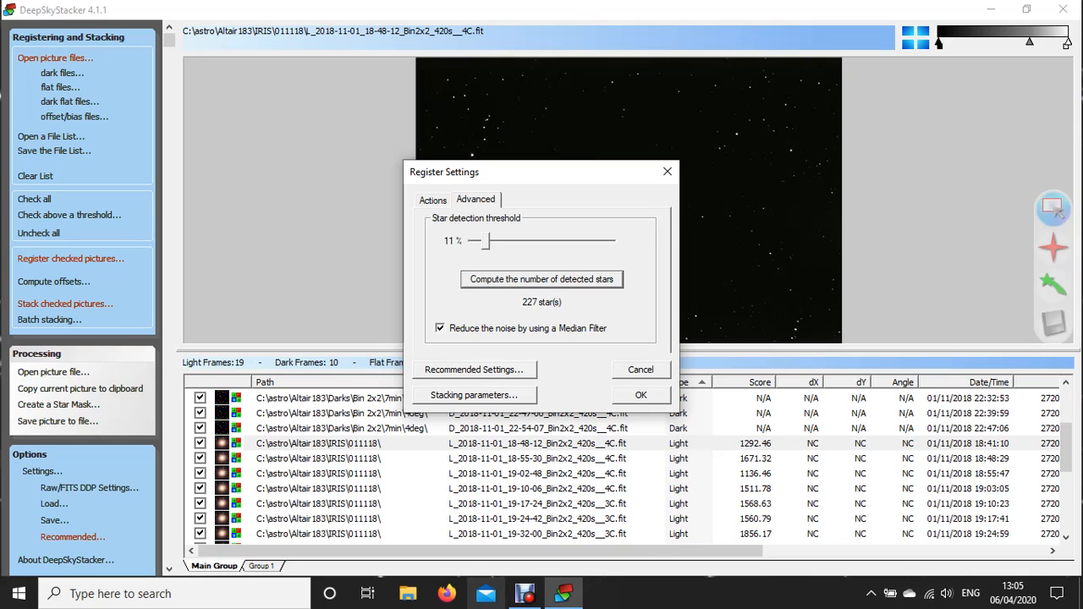
Set the star detection threshold to 2% and compute the number of detected stars.
click(486, 241)
key(Left)
key(Left)
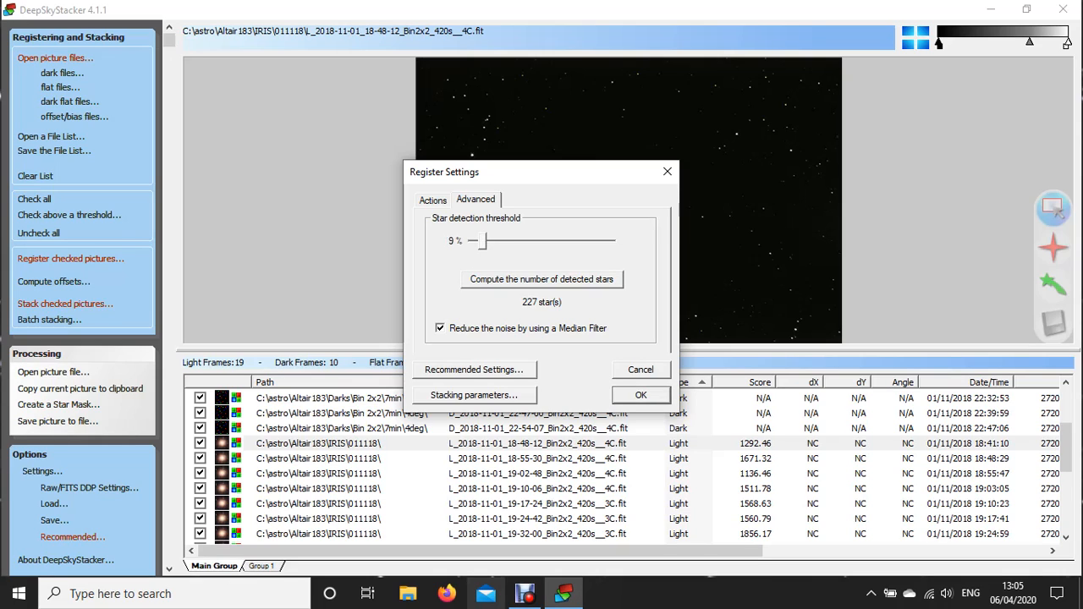
key(Left)
key(Left)
key(Left)
key(Left)
key(Left)
key(Left)
key(Left)
click(541, 279)
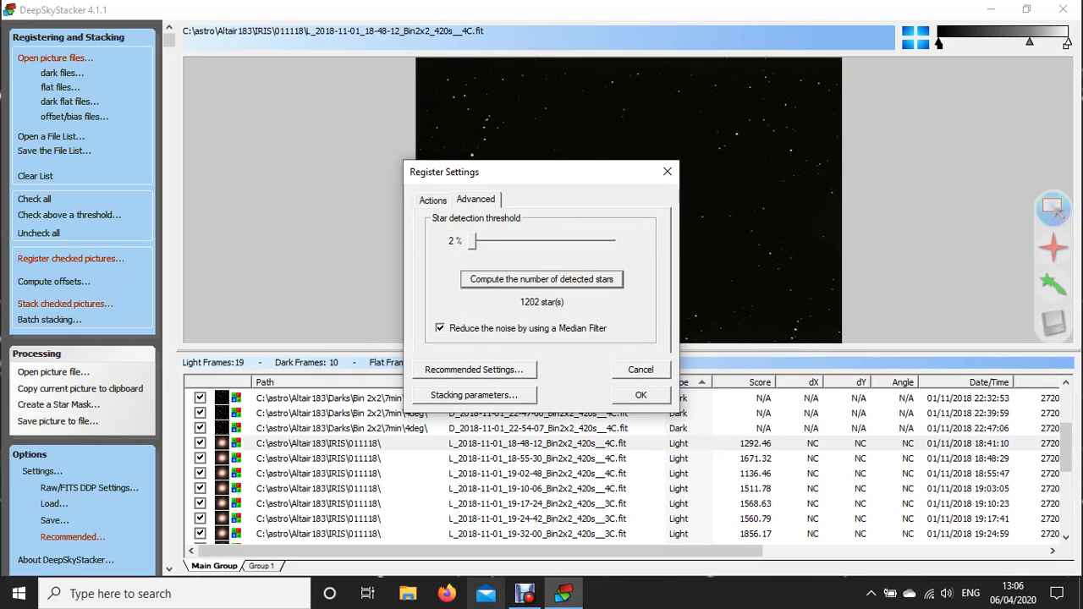
Set the star detection threshold to 10% and recompute the number of detected stars.
drag(472, 241, 476, 241)
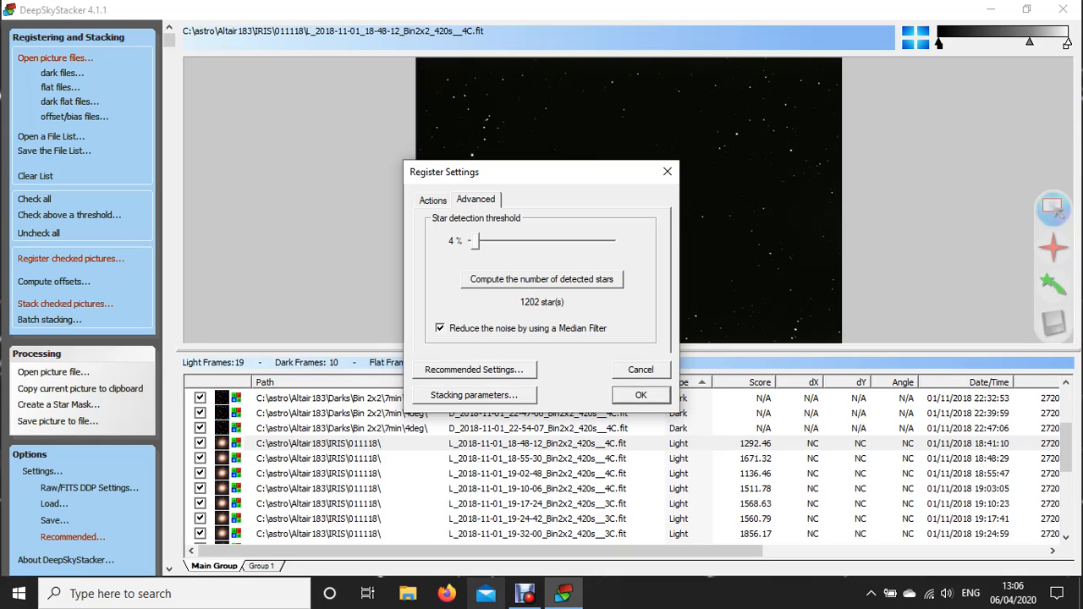
drag(476, 241, 478, 241)
key(Right)
key(Right)
key(Right)
key(Right)
click(541, 279)
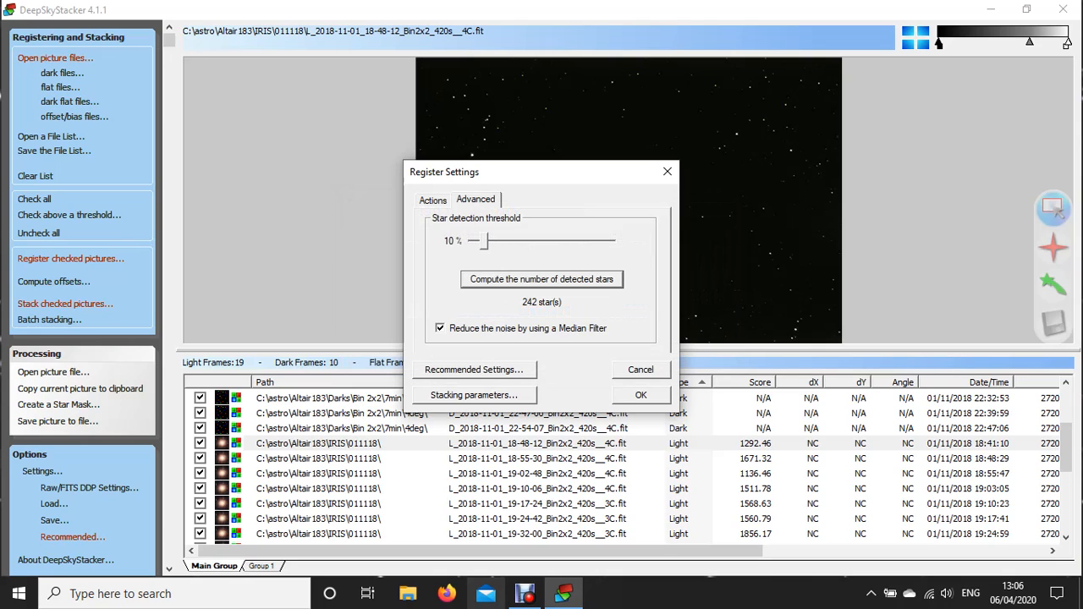
In the stacking parameters, try Intersection Mode for the result and settle on Standard Mode.
click(474, 395)
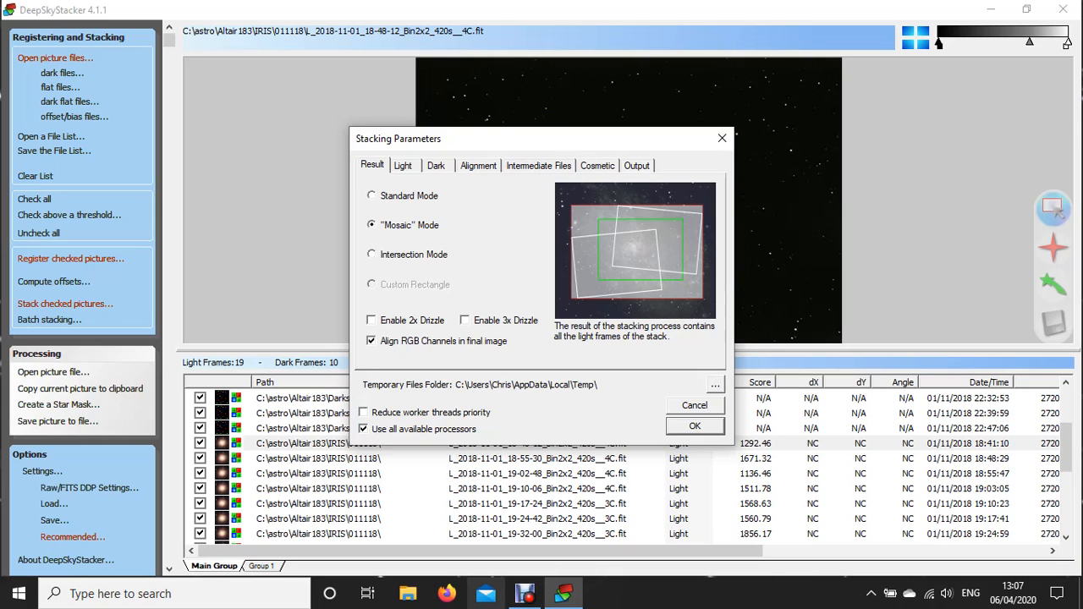
click(373, 254)
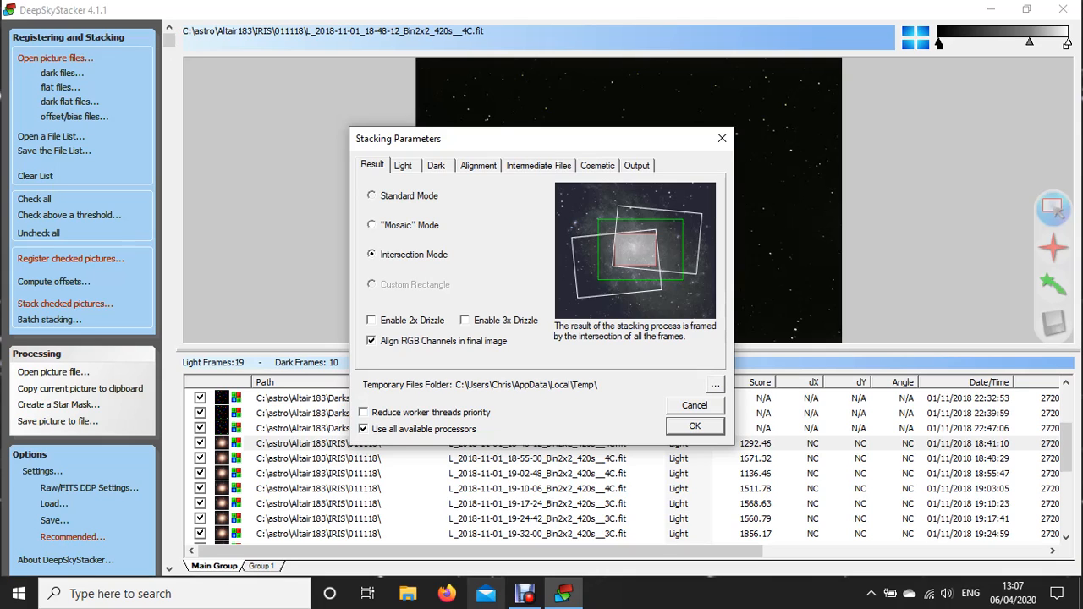
click(372, 195)
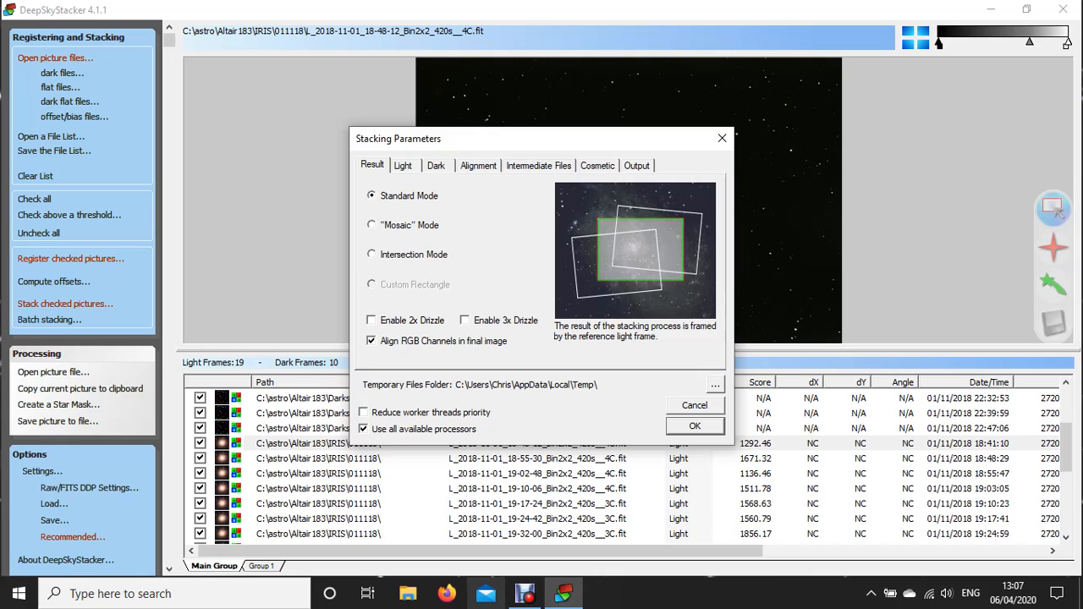
Review the light, dark, alignment, intermediate file, cosmetic and output stacking parameters and accept them.
click(402, 166)
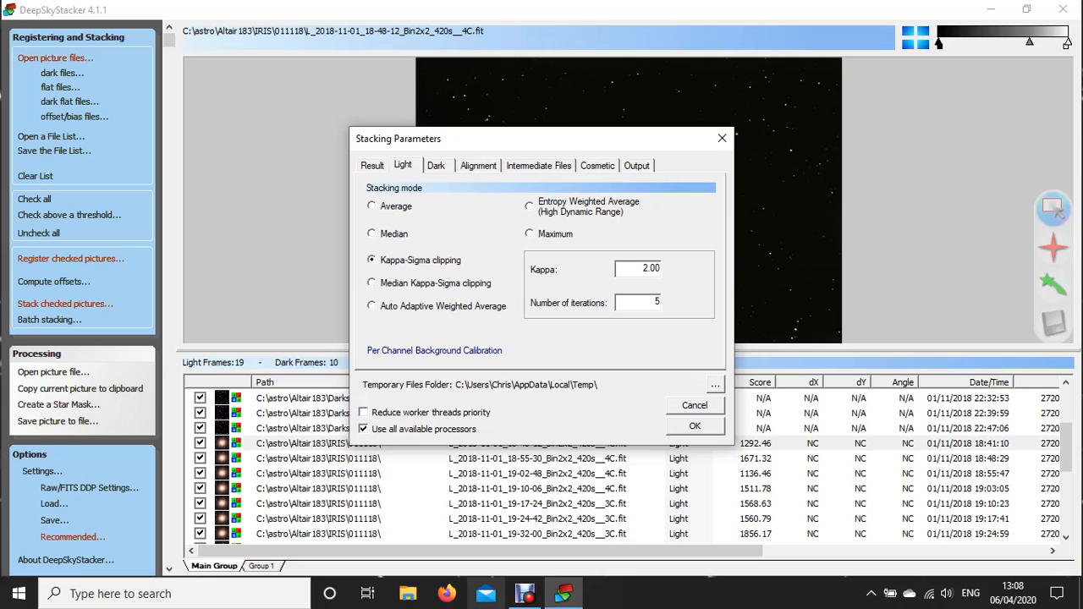
click(436, 166)
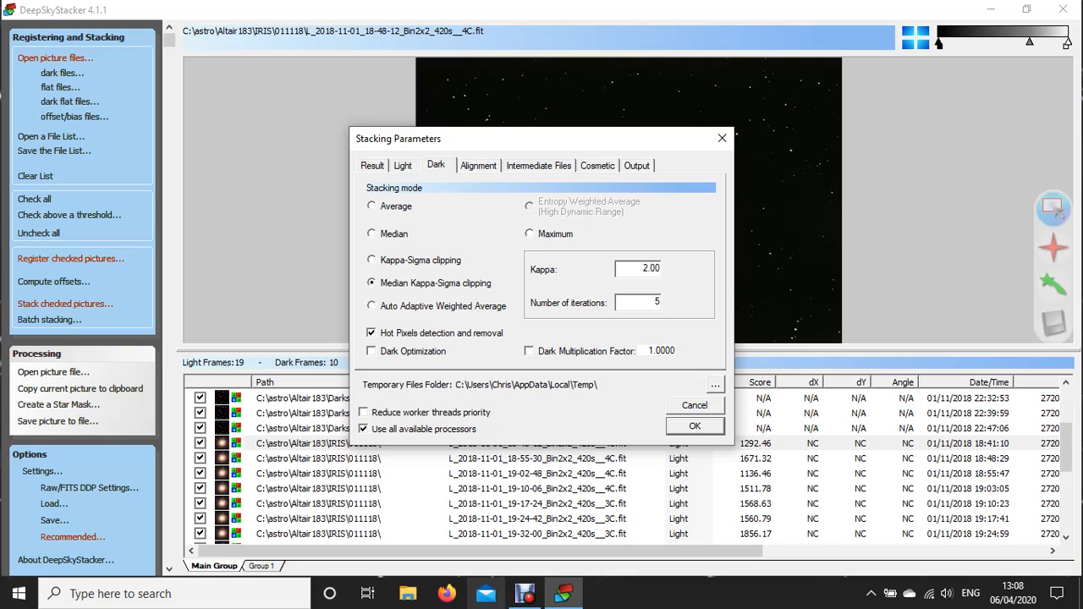
click(478, 166)
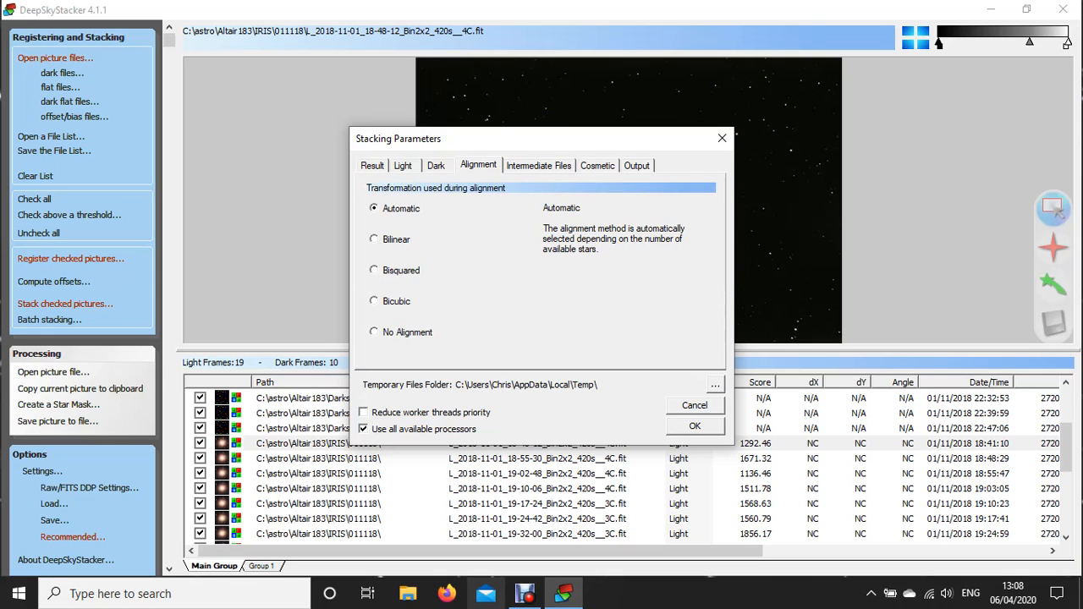
click(539, 165)
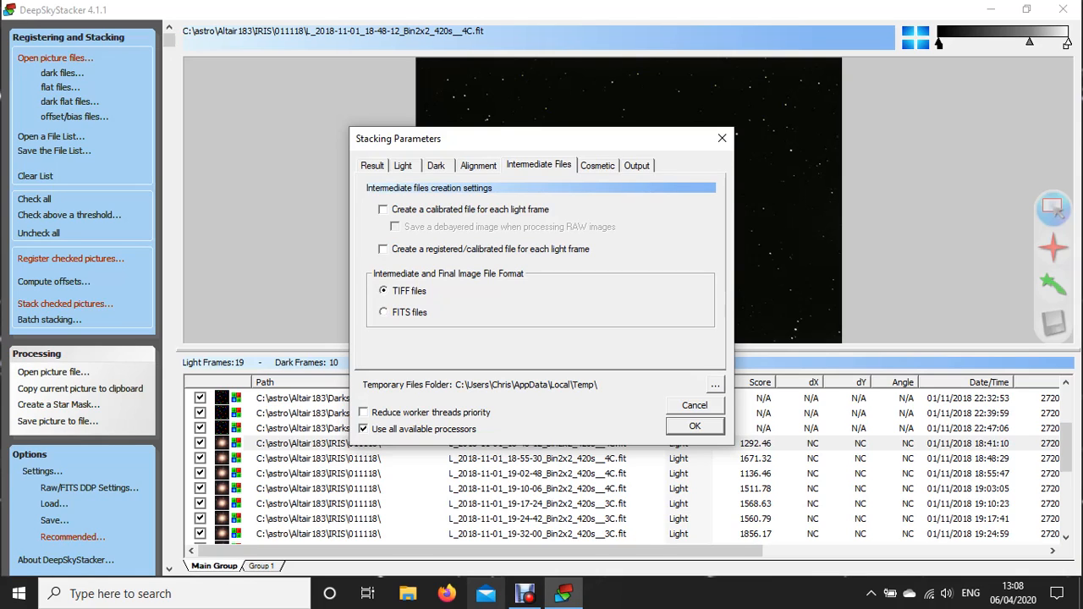
click(598, 166)
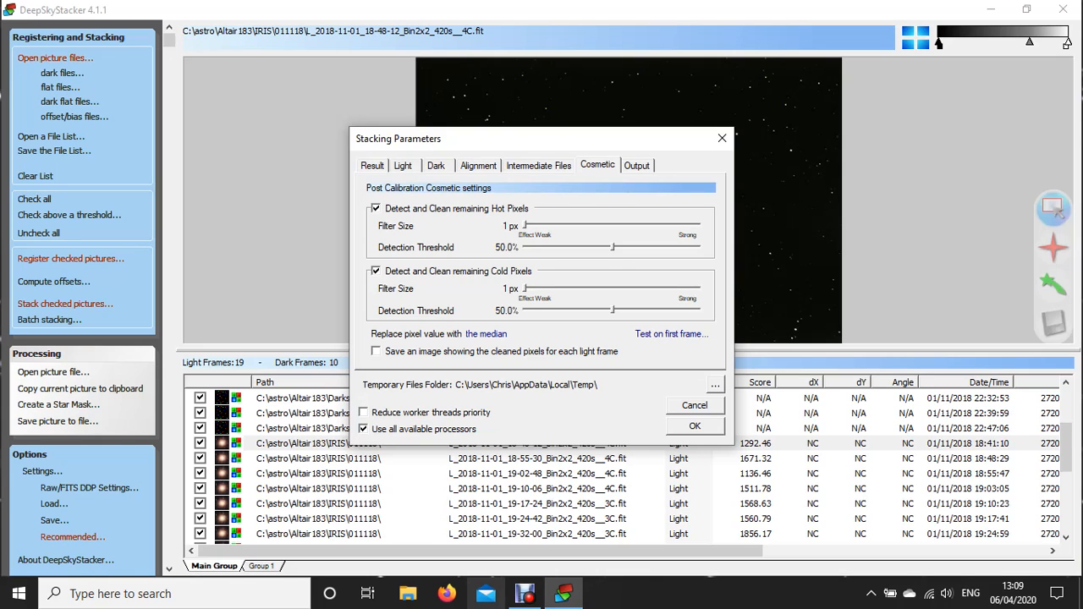
click(636, 166)
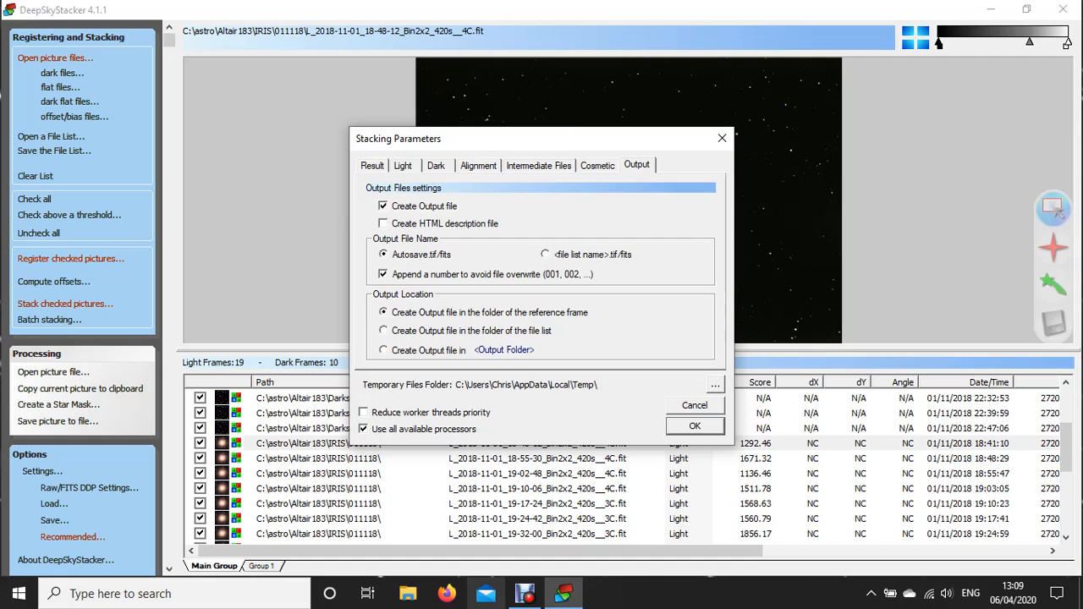
key(Return)
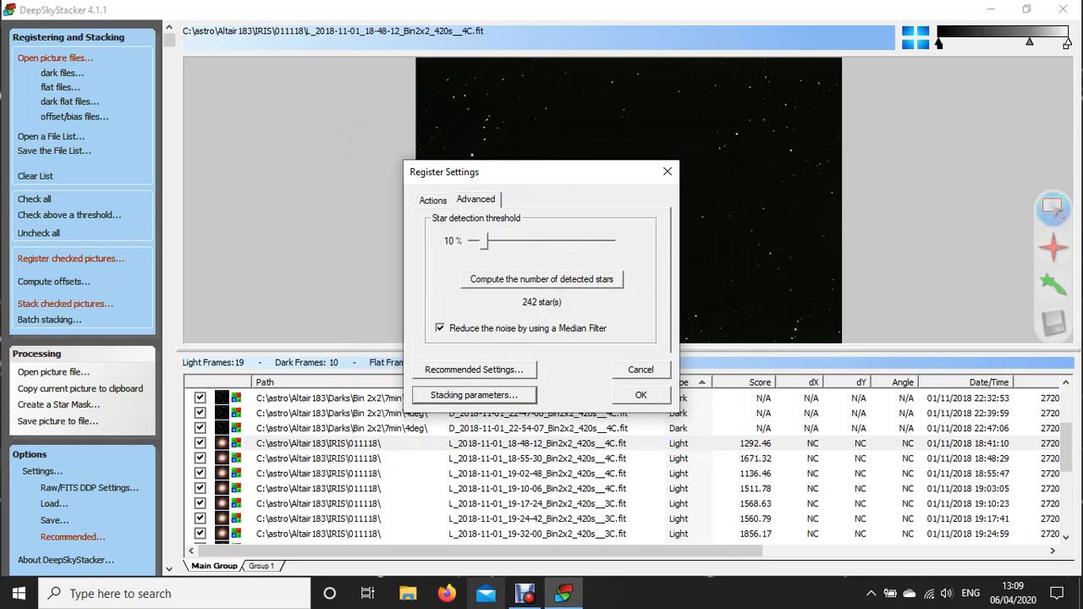
Review the full list of recommended settings for this stack and close it without changing any of them.
click(474, 370)
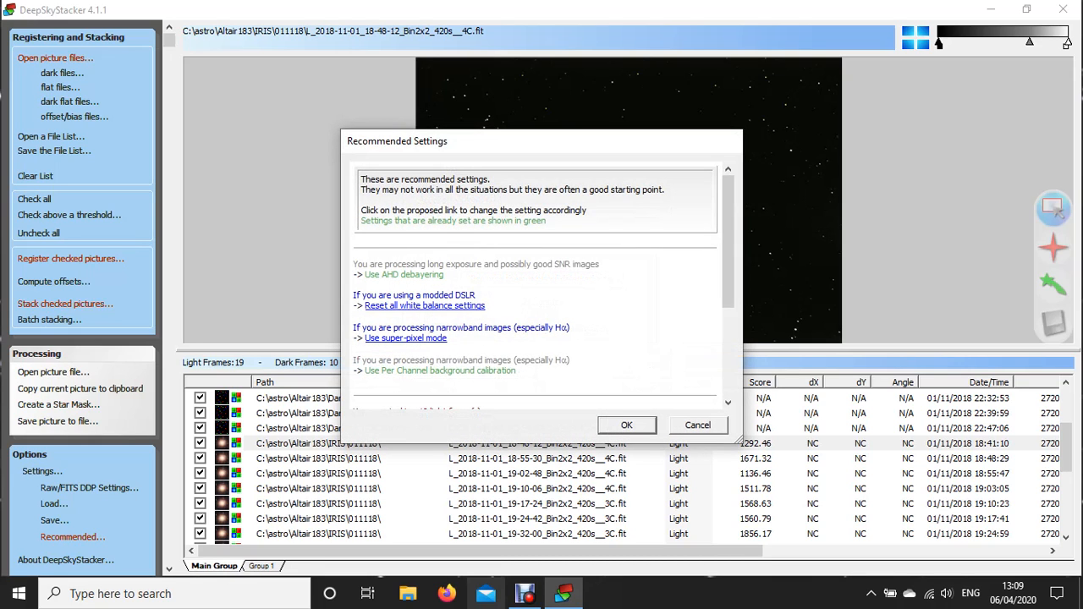
scroll(534, 287, down, 3)
scroll(535, 286, down, 2)
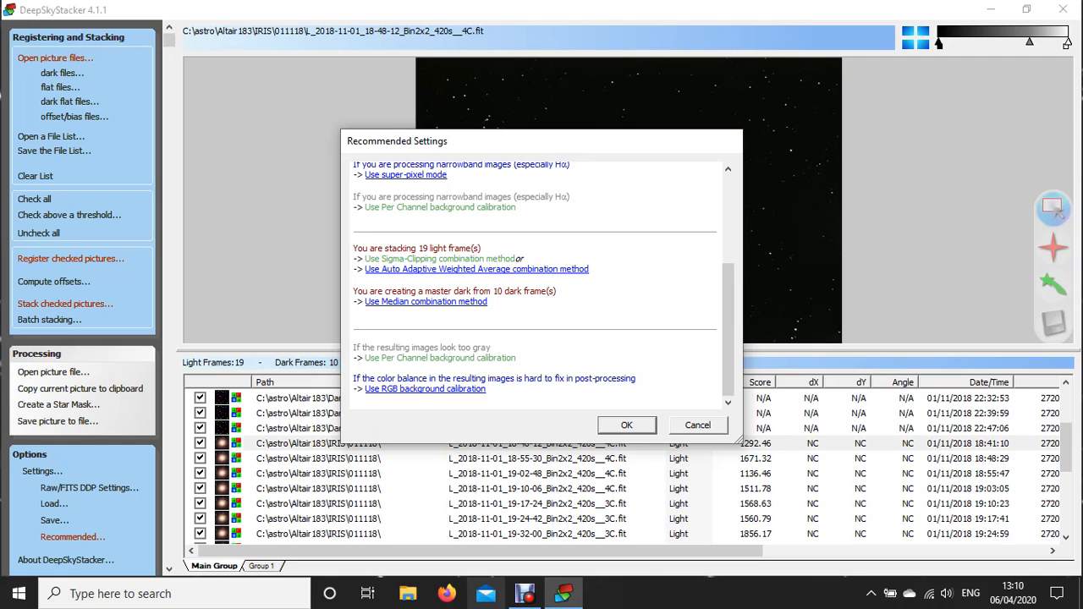
key(Return)
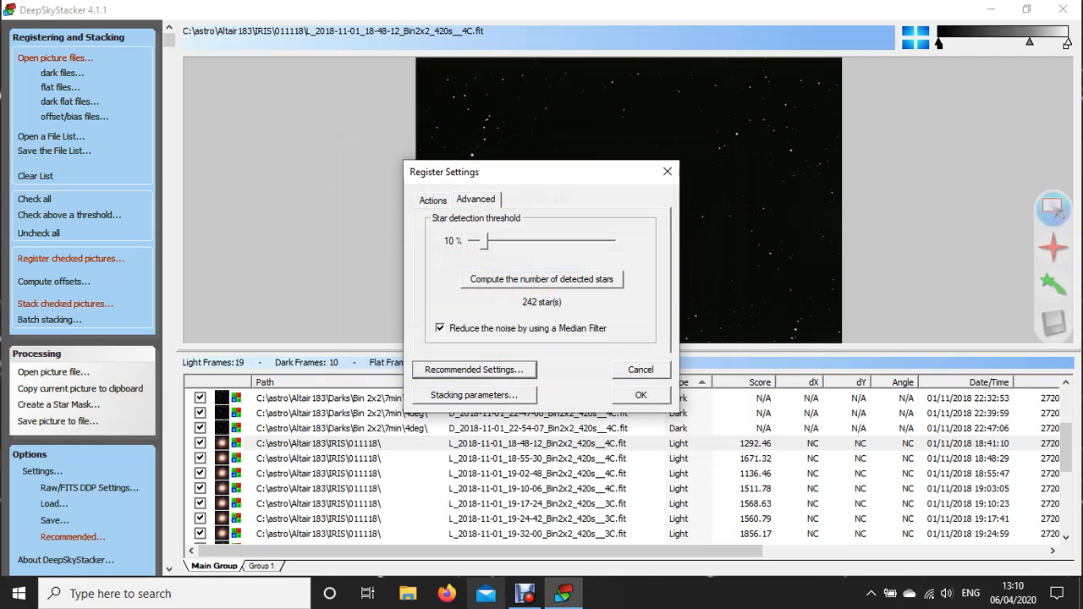
Accept the register settings, check the stacking steps summary and start registering and stacking the frames.
key(Return)
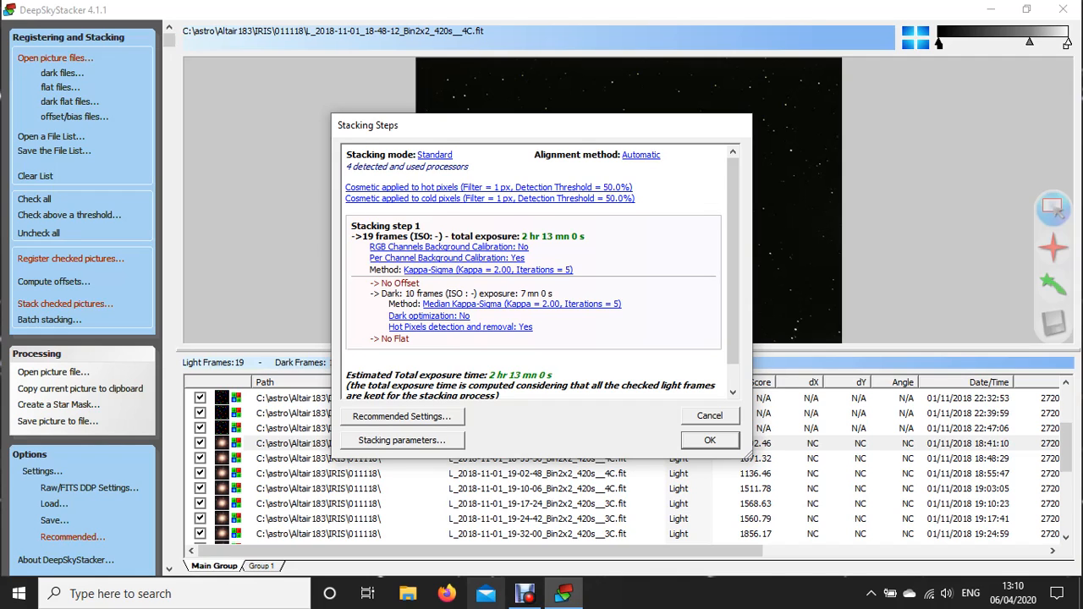
scroll(533, 270, down, 1)
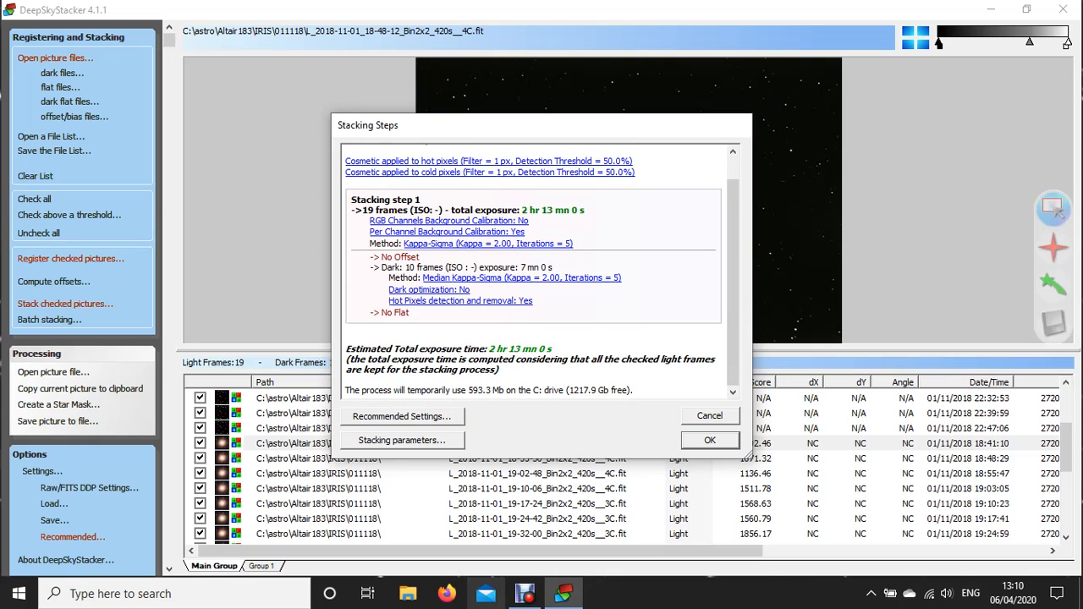
click(710, 440)
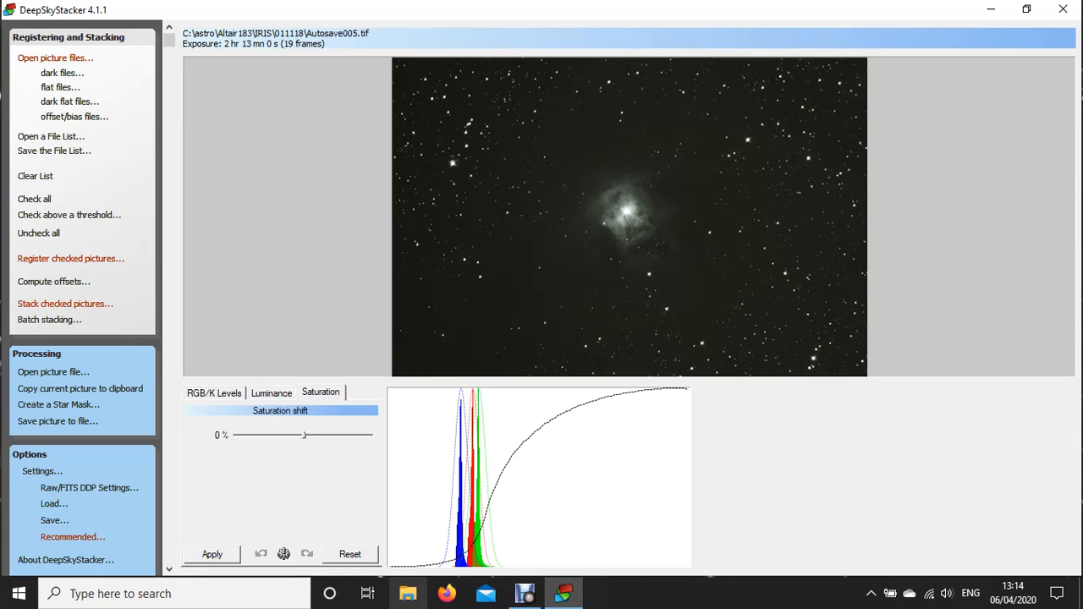
Shift the red, green and blue midtone levels so the three histogram peaks overlap, and apply the adjustment to the stacked image.
click(214, 394)
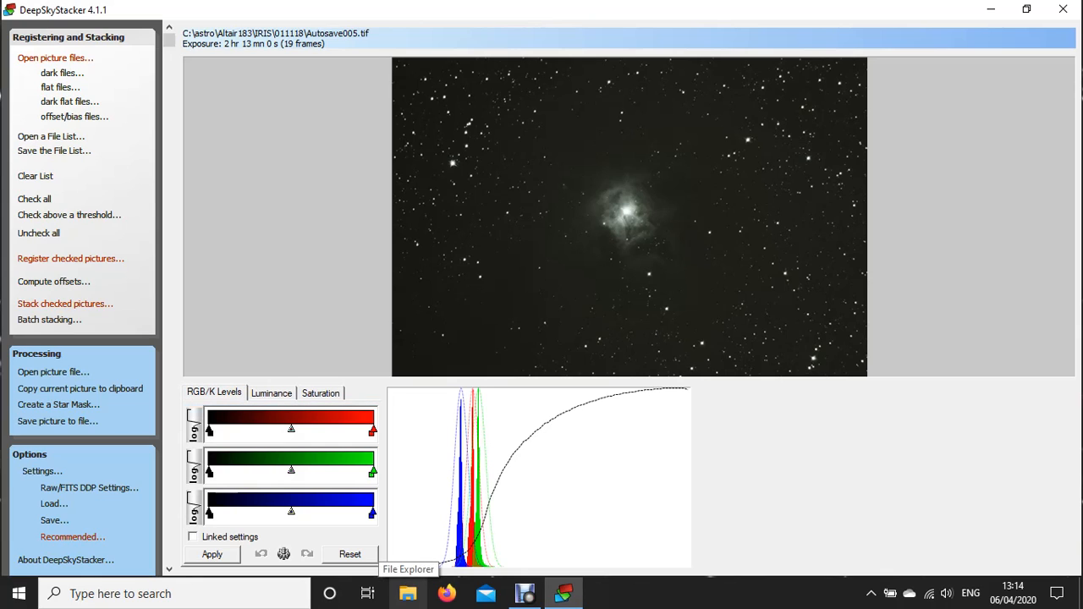
drag(291, 430, 292, 430)
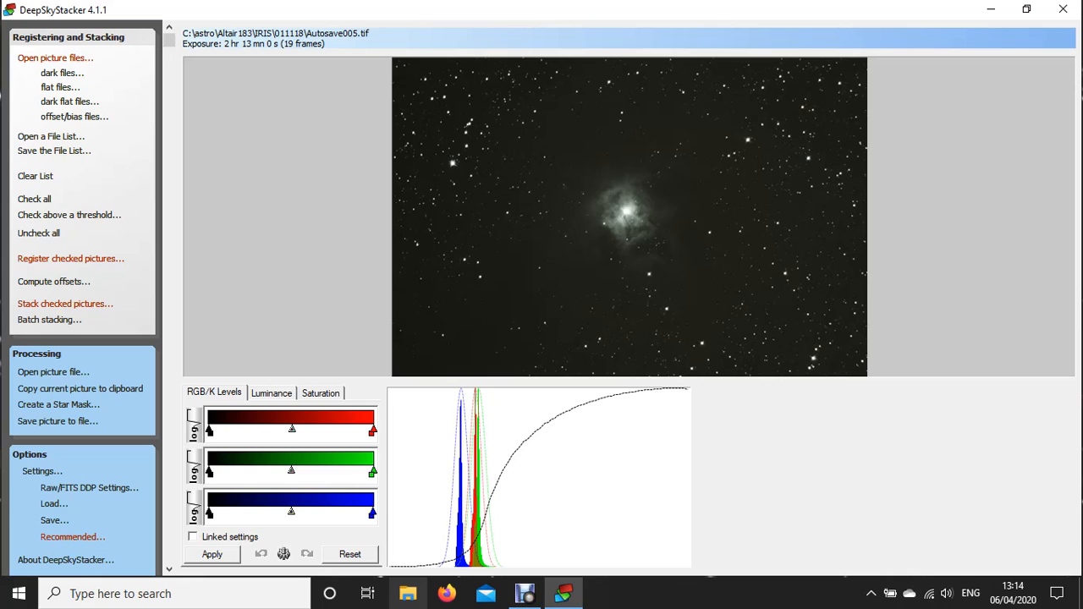
mouse_move(291, 470)
mouse_down()
mouse_move(277, 471)
mouse_move(289, 471)
mouse_up()
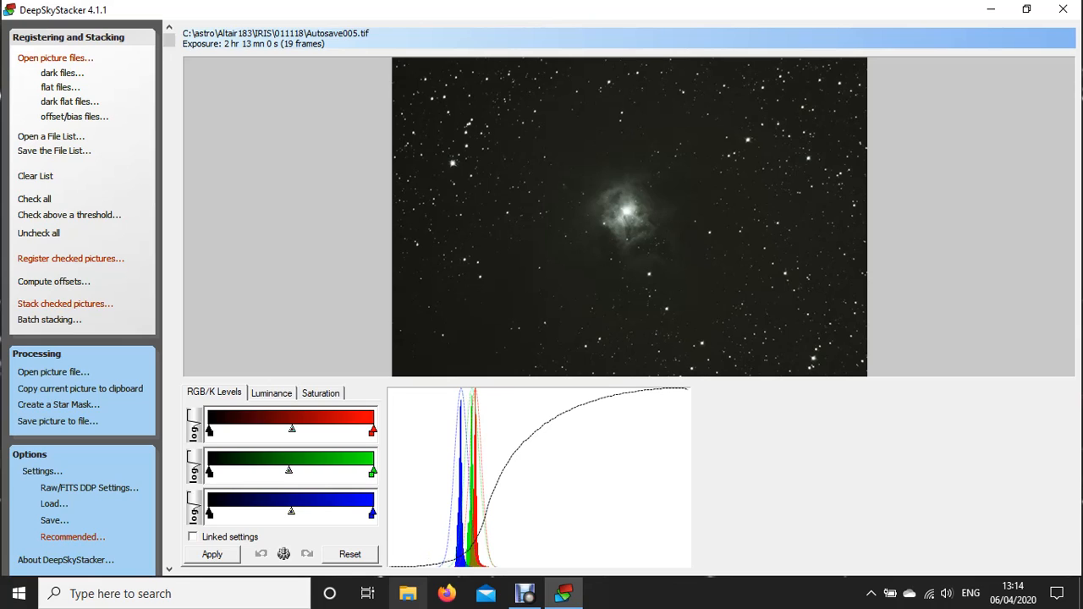
drag(289, 470, 289, 470)
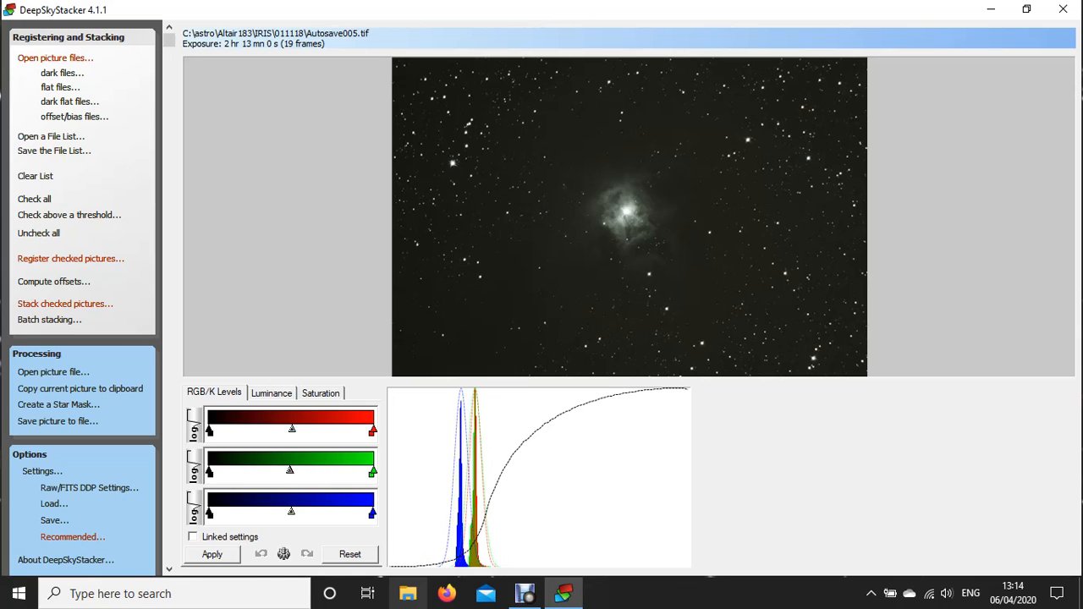
drag(291, 512, 295, 512)
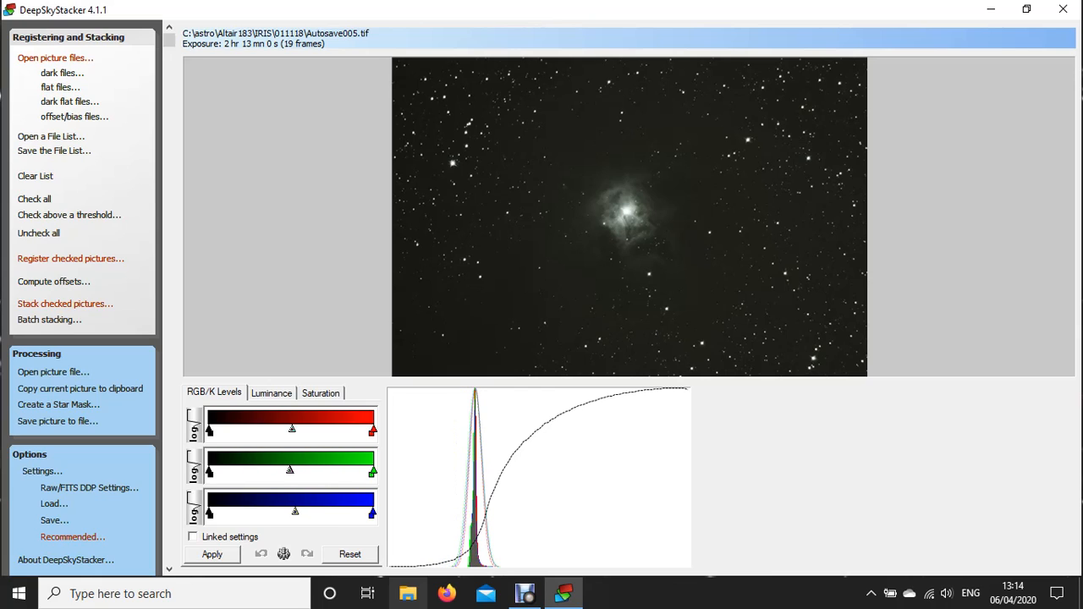
click(212, 554)
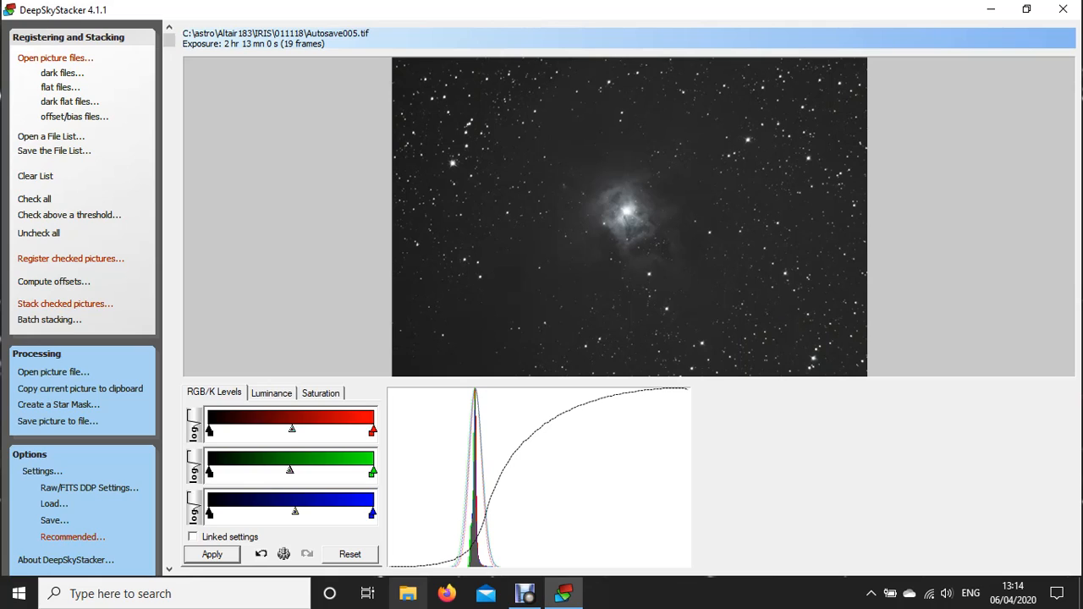
Fine-tune the three colour channels by moving the red, green and blue midtones slightly darker, keeping their peaks aligned, and apply.
drag(292, 429, 291, 429)
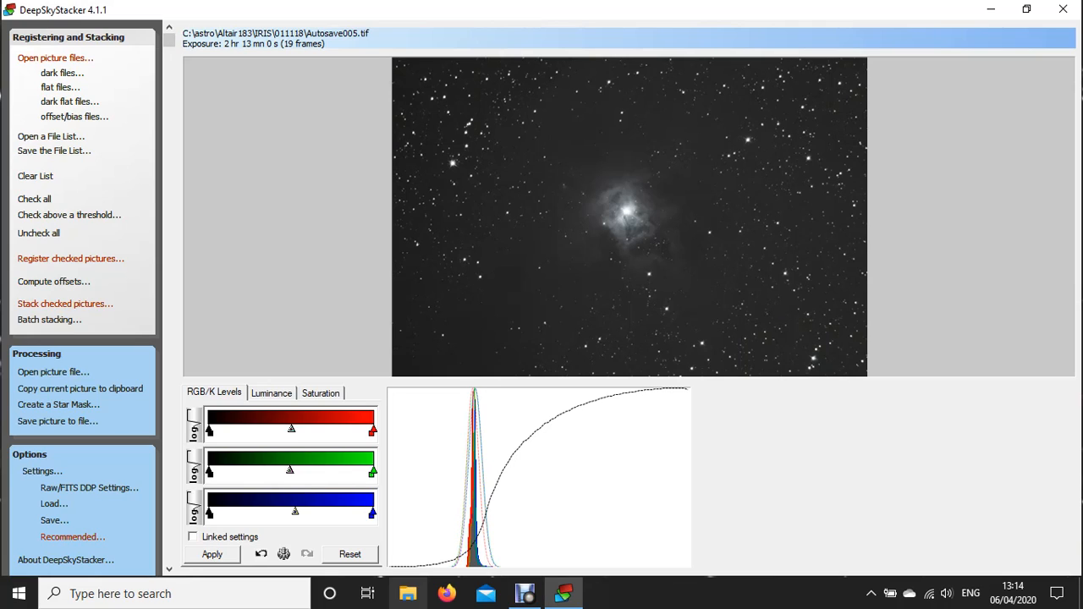
drag(290, 470, 289, 470)
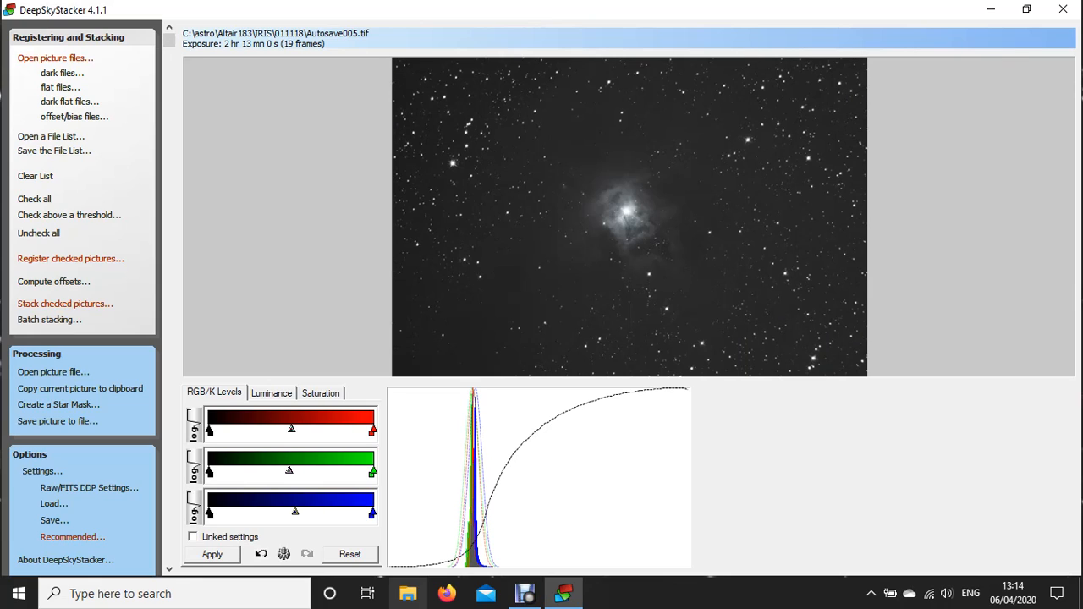
drag(296, 511, 295, 511)
click(211, 554)
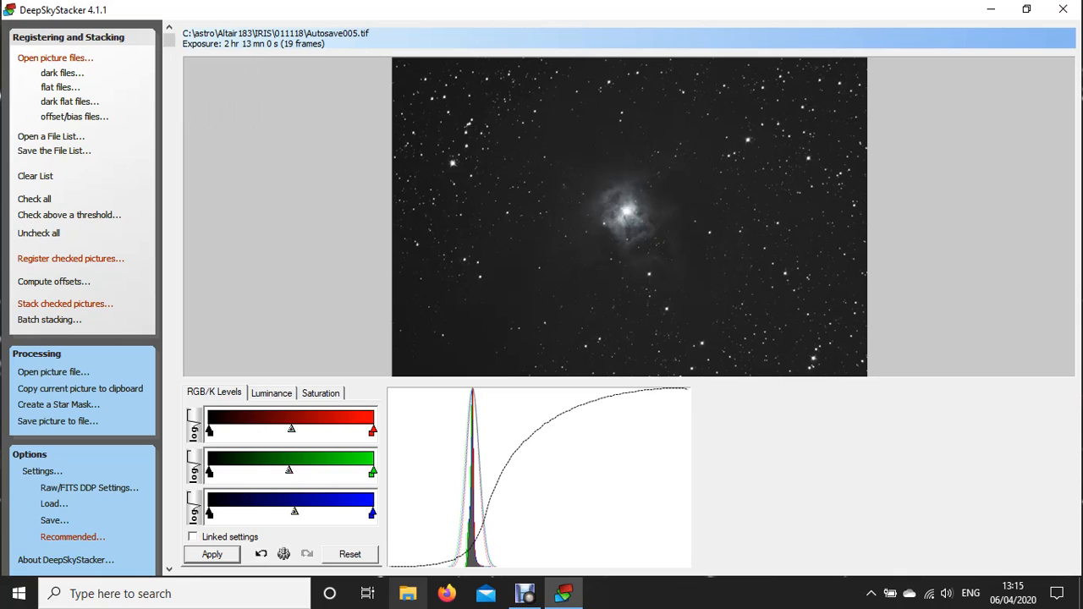
Set the saturation shift to 25% and apply it to the stacked image.
click(321, 394)
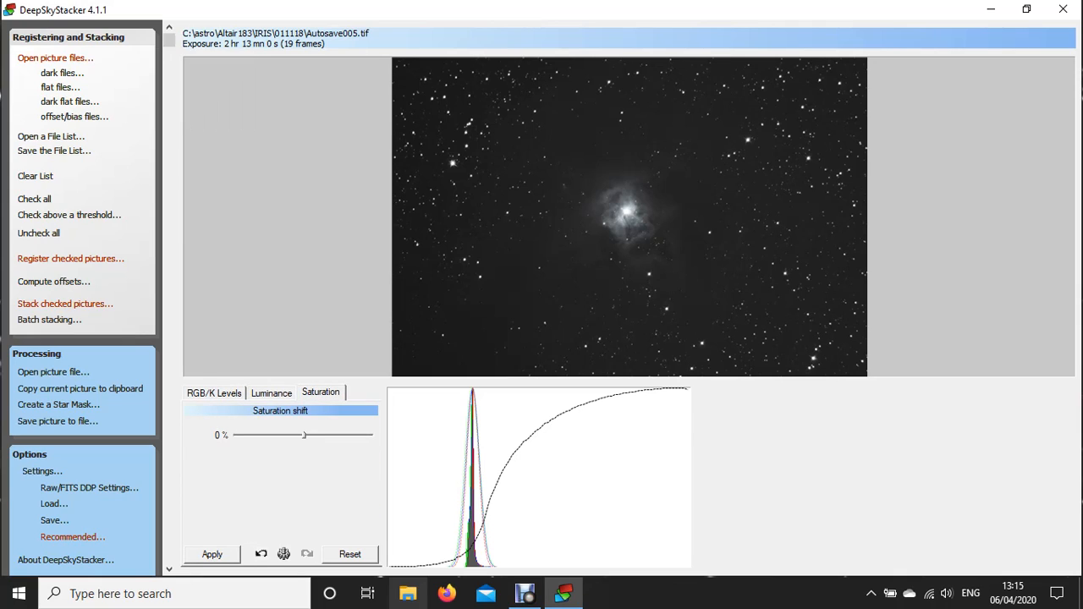
click(339, 435)
key(Right)
key(Right)
key(Right)
key(Right)
key(Right)
click(212, 554)
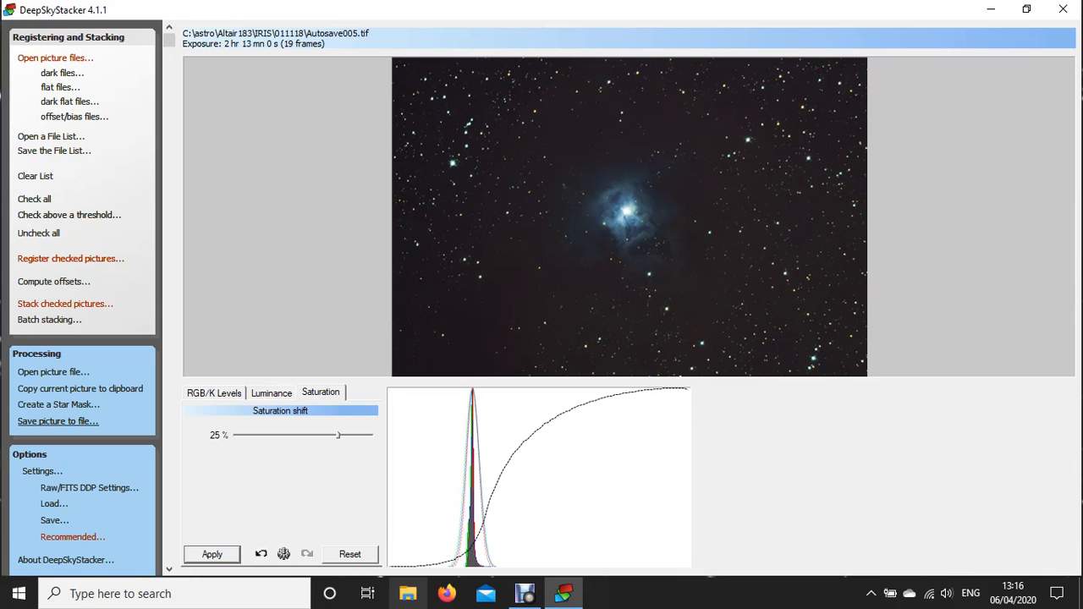
Save the picture to the Desktop as "iris dss stck", a 16 bit/ch TIFF without compression and with the adjustments applied.
click(58, 421)
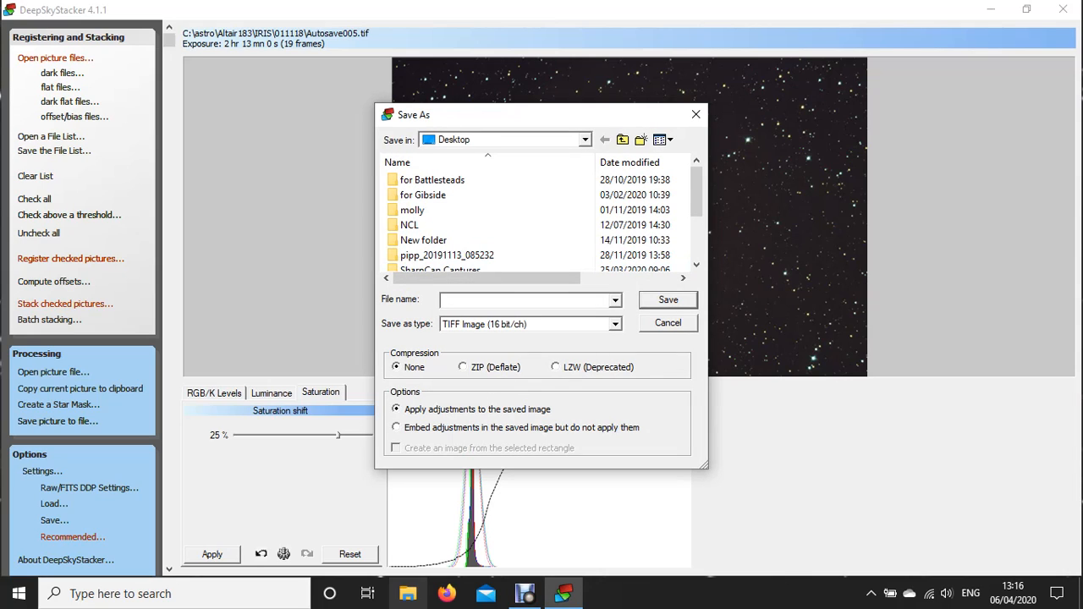
text(iris)
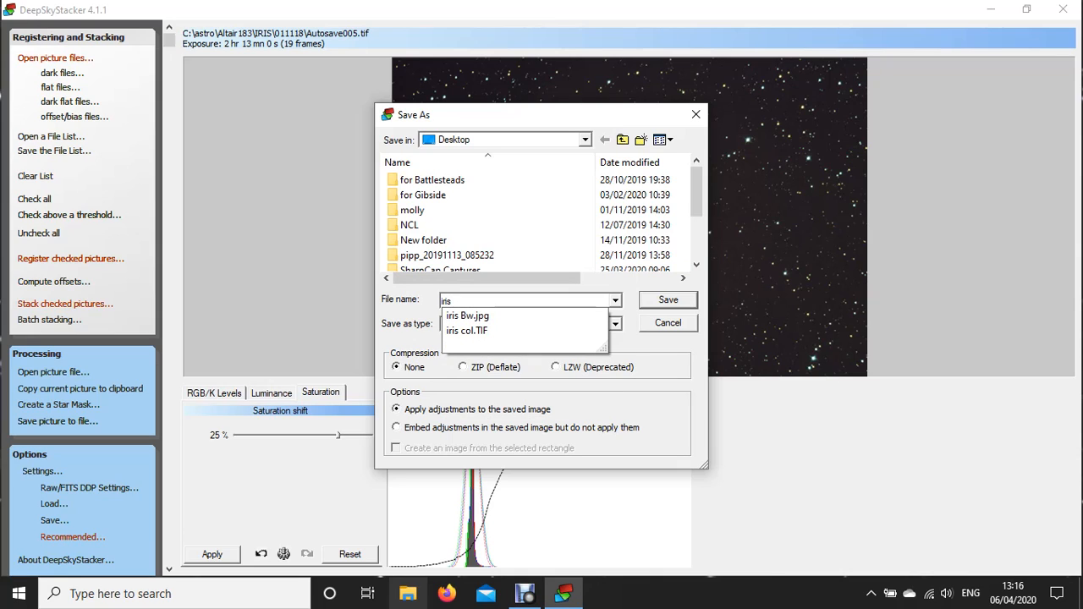
text( dss )
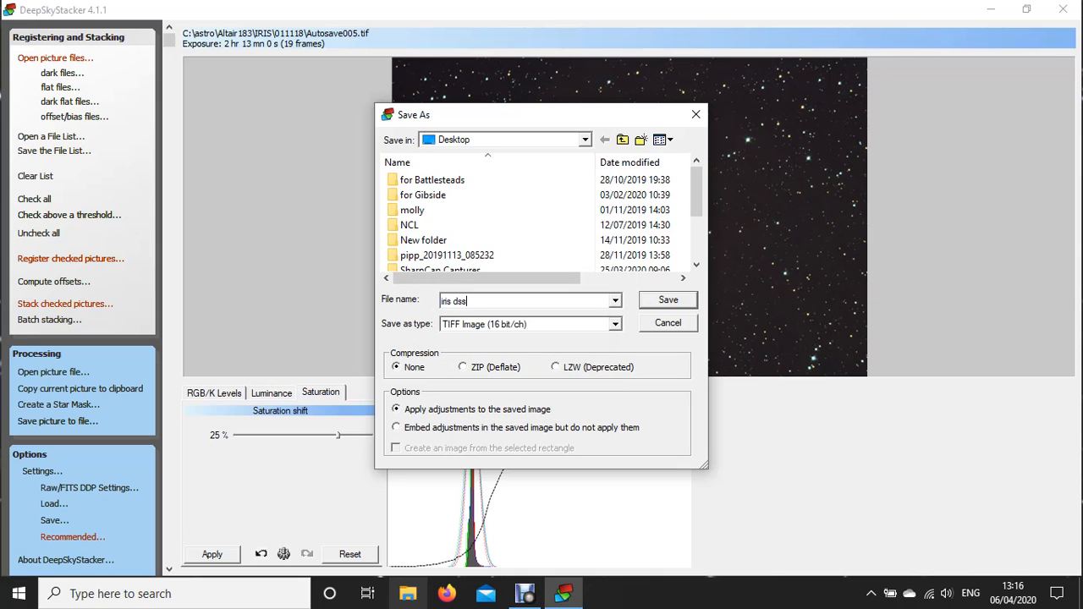
text(stck)
key(Return)
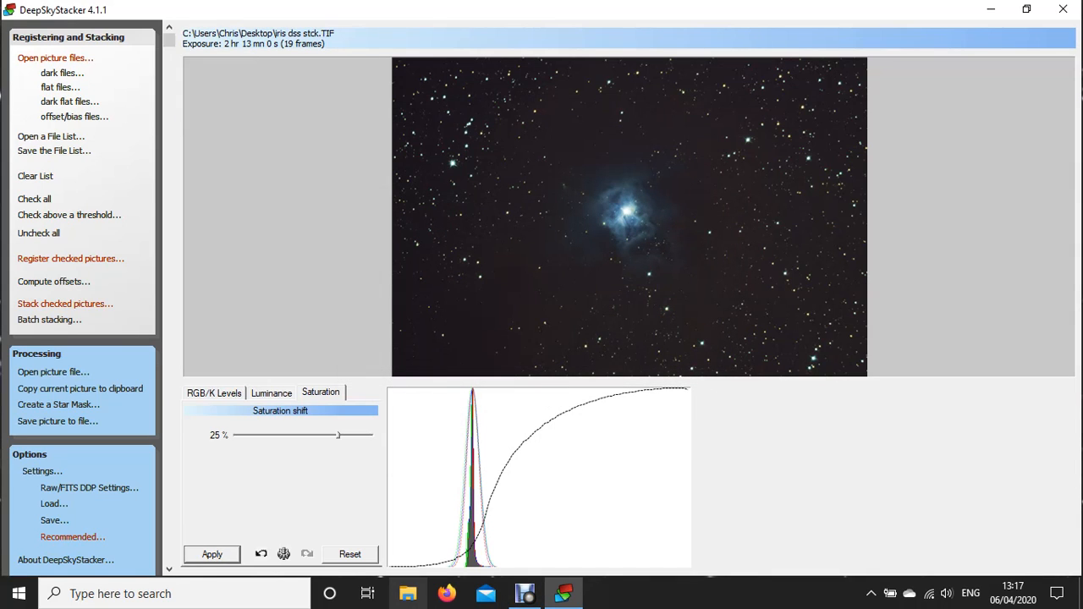
Open iris dss stck.TIF from File Explorer in Windows Photo Viewer, inspect the nebula at different magnifications, and close both windows.
click(408, 593)
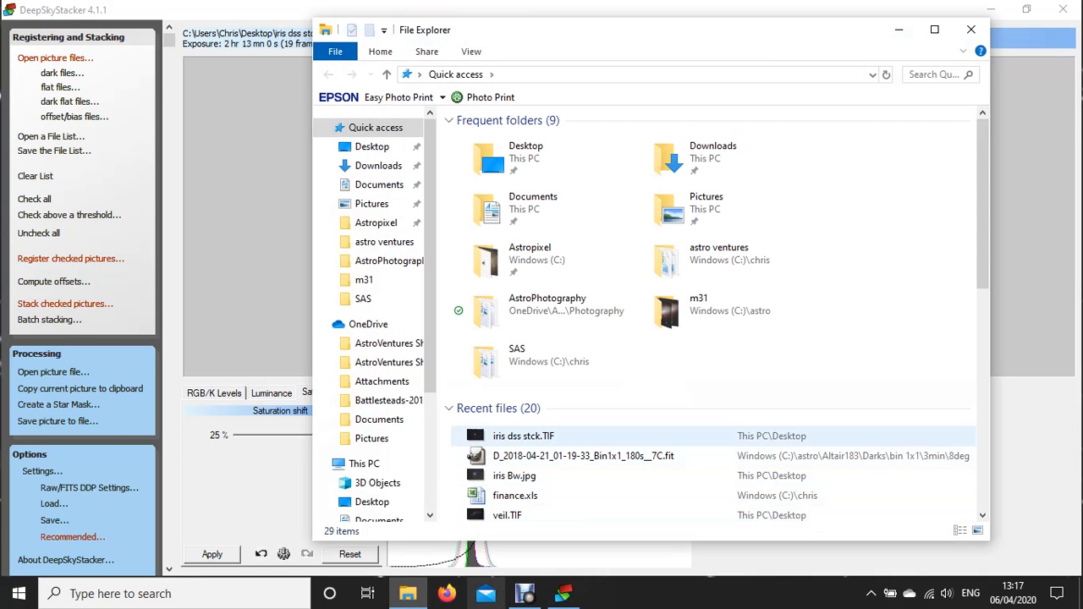
double_click(523, 436)
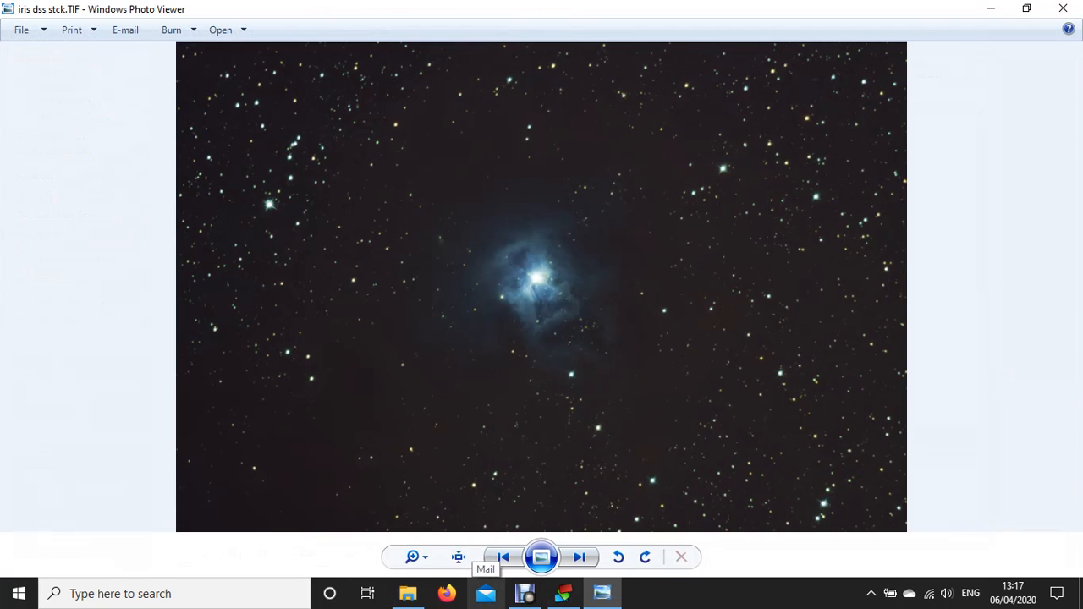
click(459, 557)
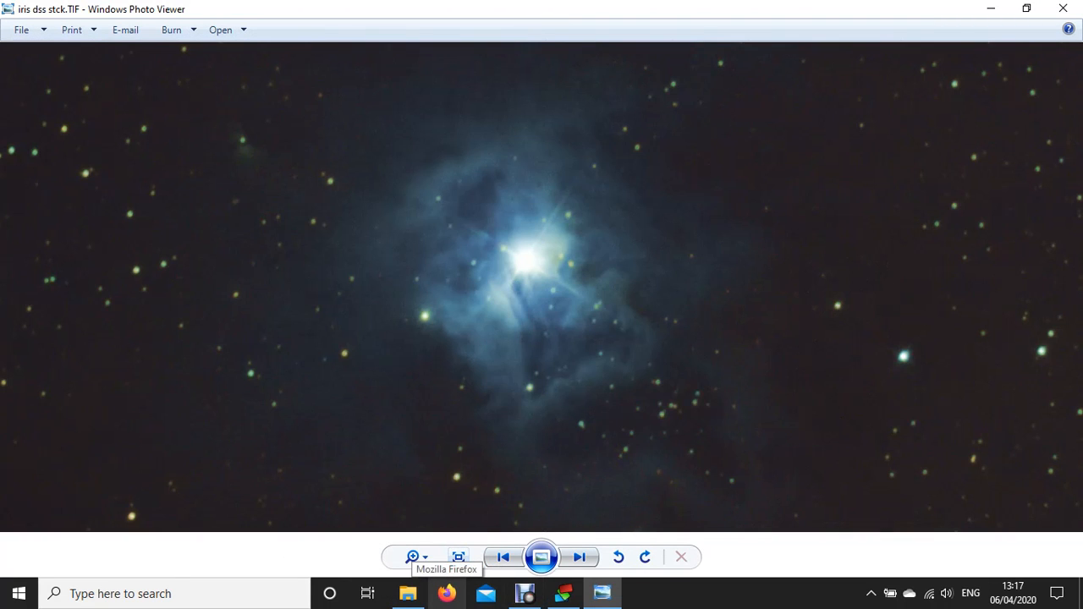
drag(526, 261, 496, 248)
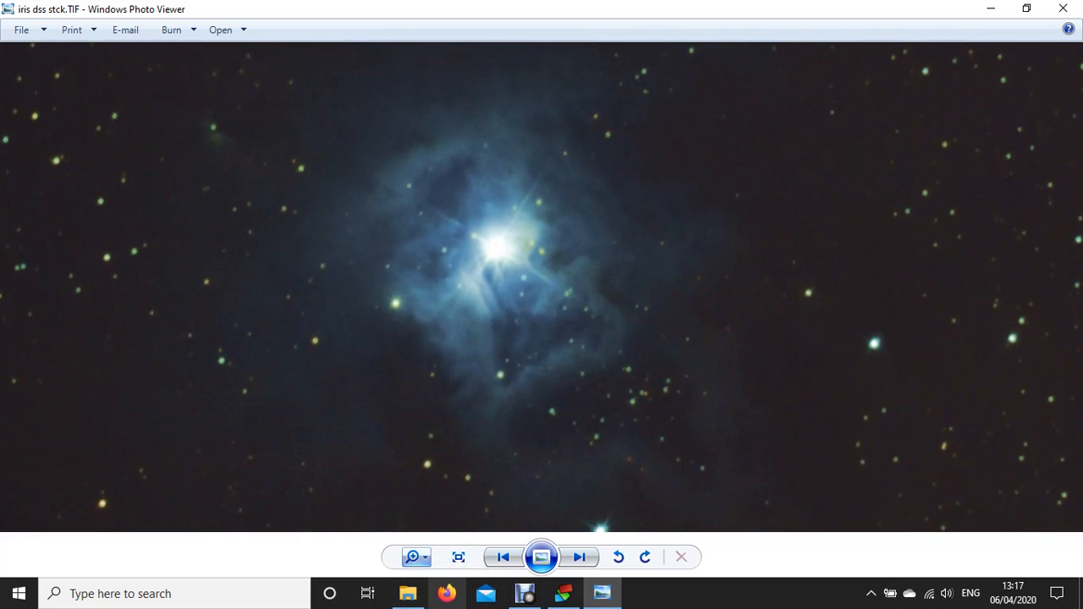
click(409, 556)
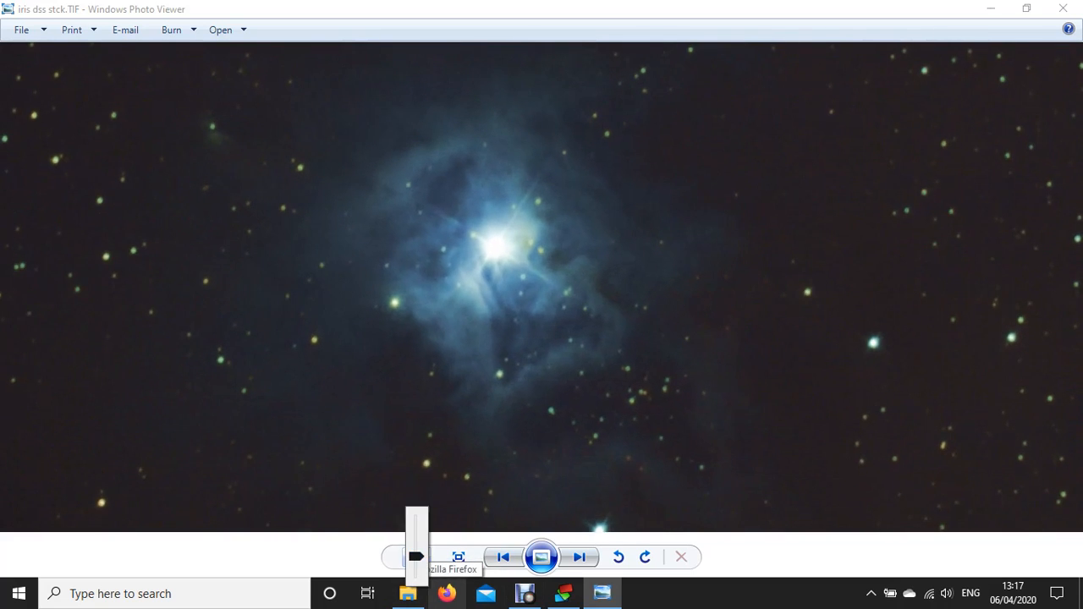
drag(415, 551, 417, 565)
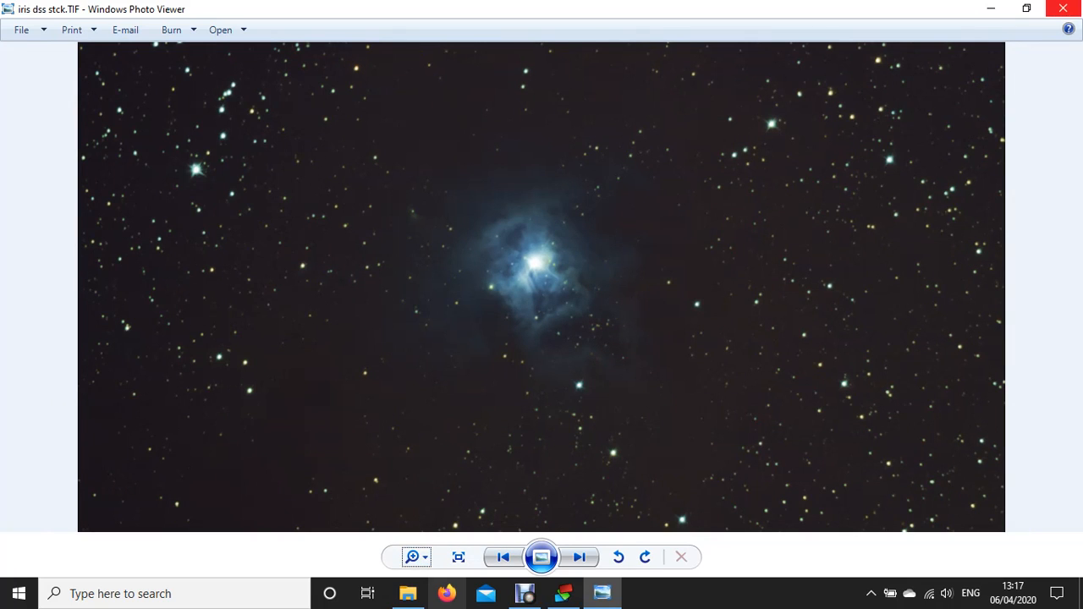
click(1063, 7)
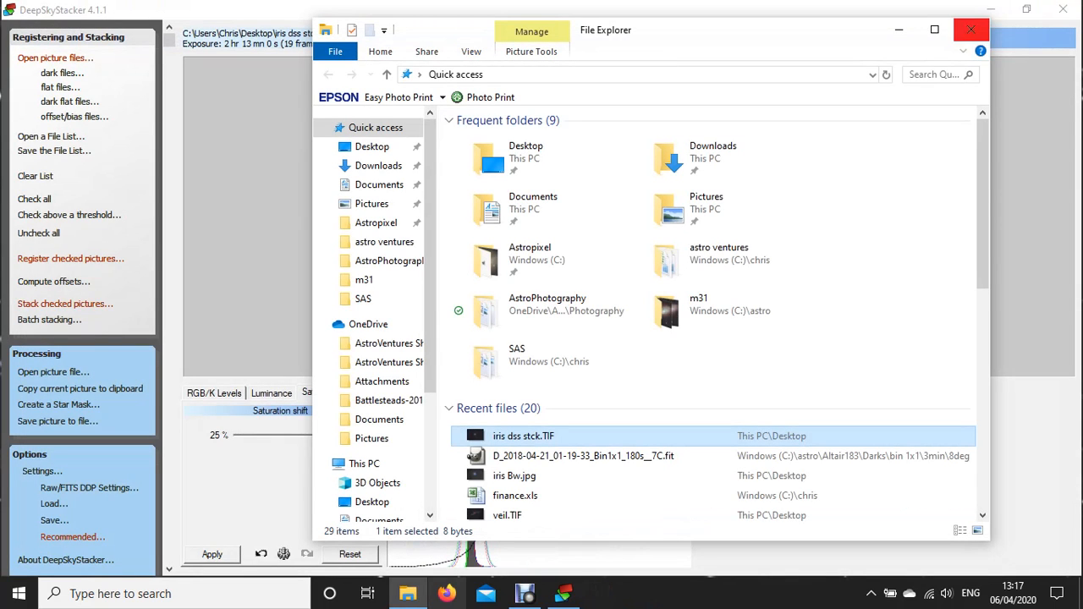
click(971, 29)
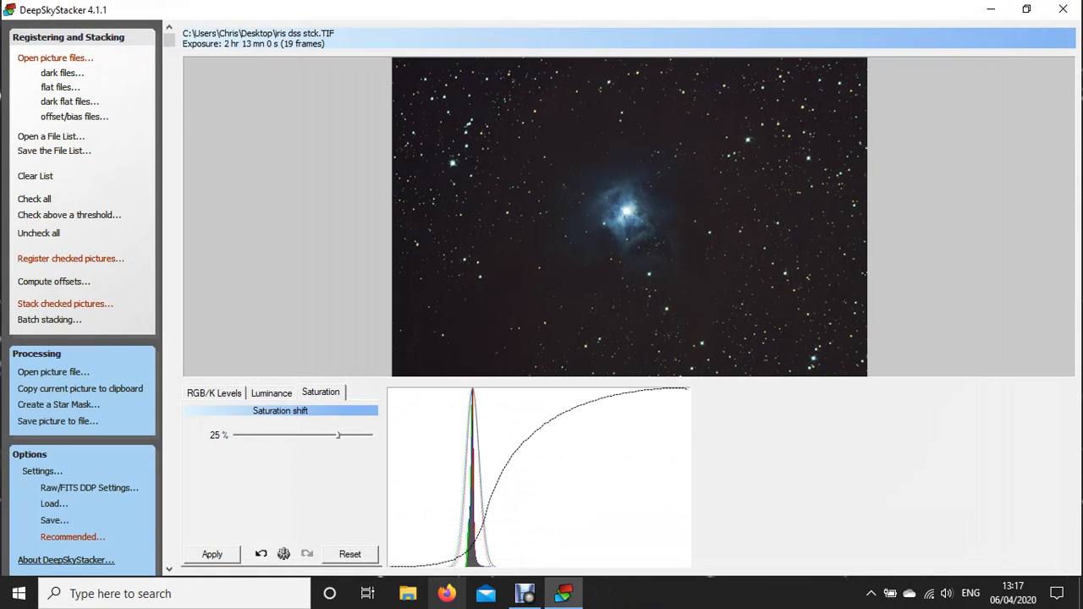
Review the RAW and FITS file options in the Raw/FITS DDP settings and close them without changes.
click(89, 488)
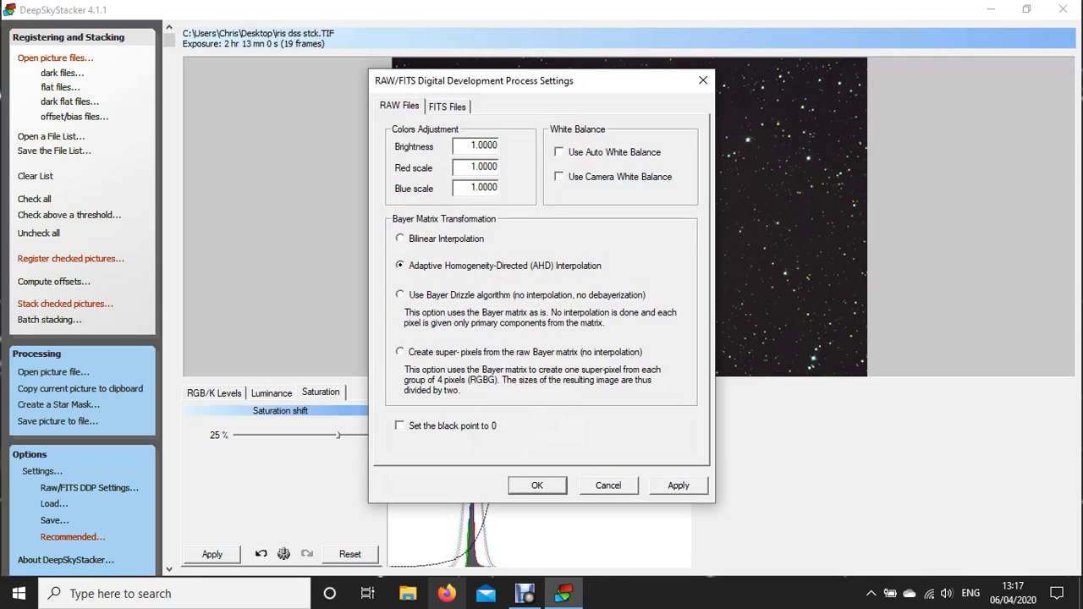
click(447, 107)
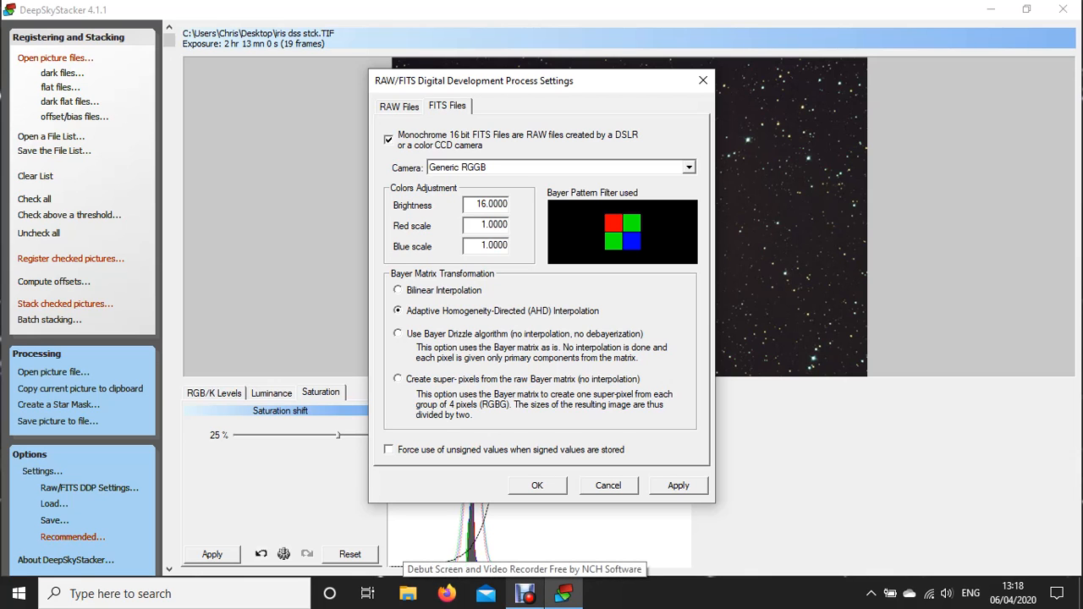
click(703, 80)
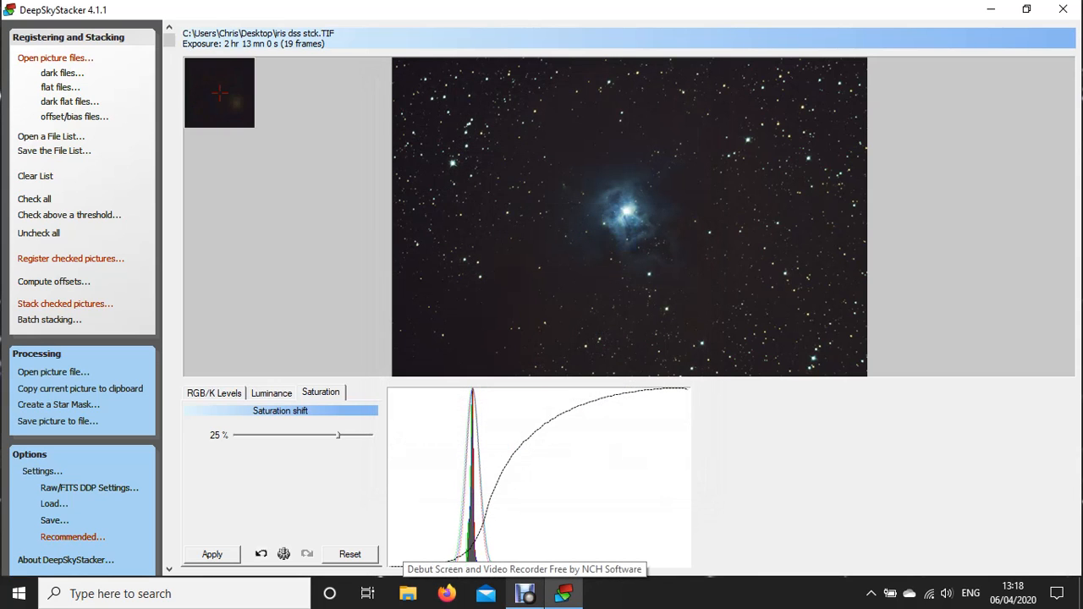